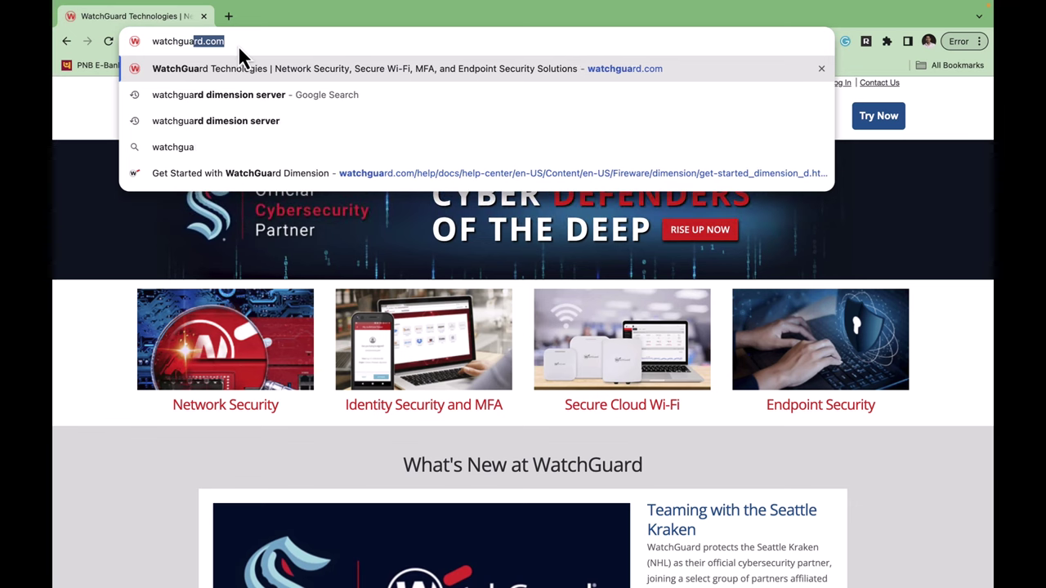
# Search Google for 'watchguard dimesnions' and open the Get Started with WatchGuard Dimension result.
pyautogui.write('ons')
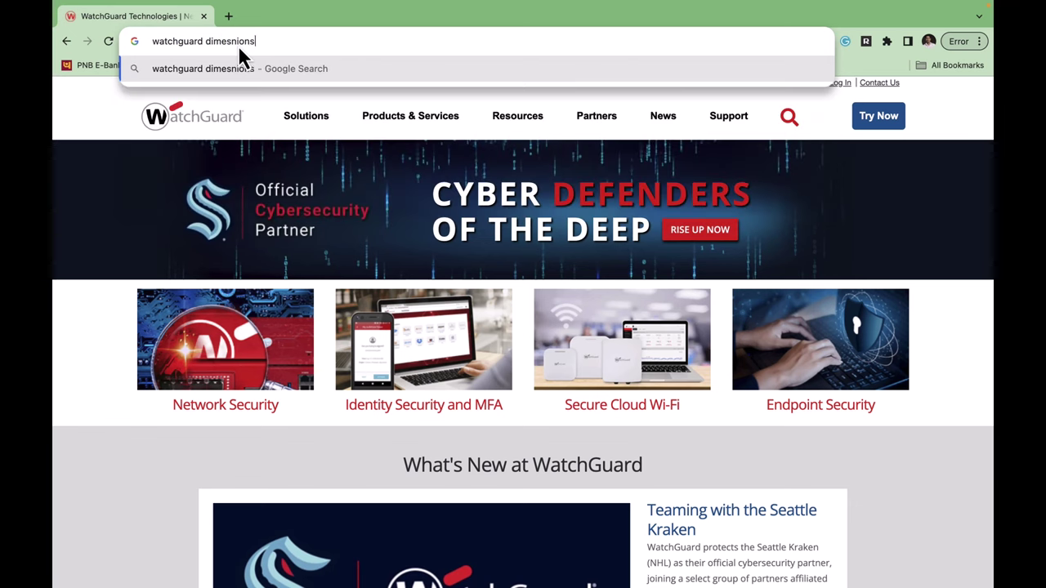
pyautogui.press('Return')
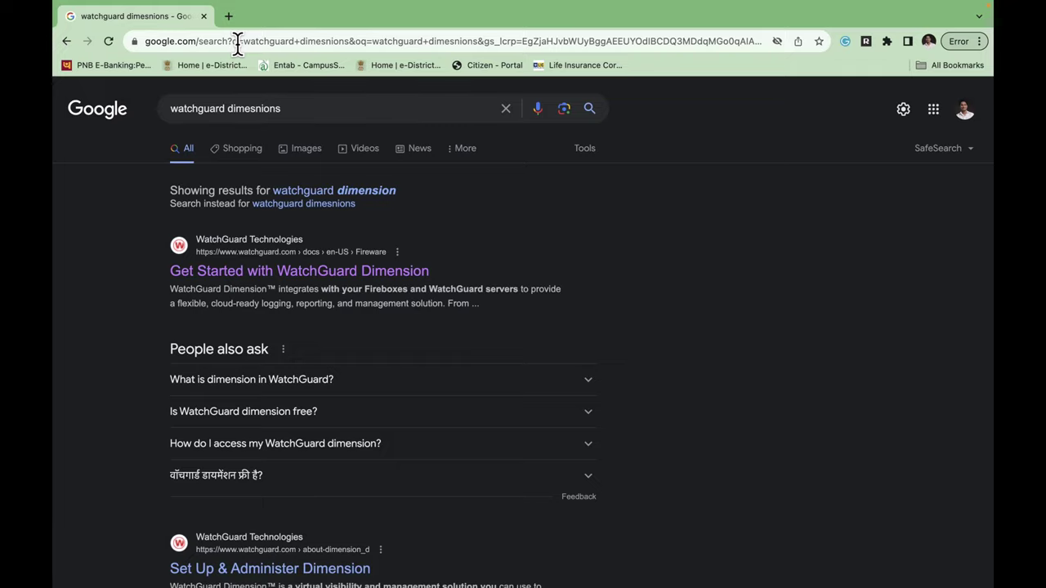
pyautogui.click(239, 276)
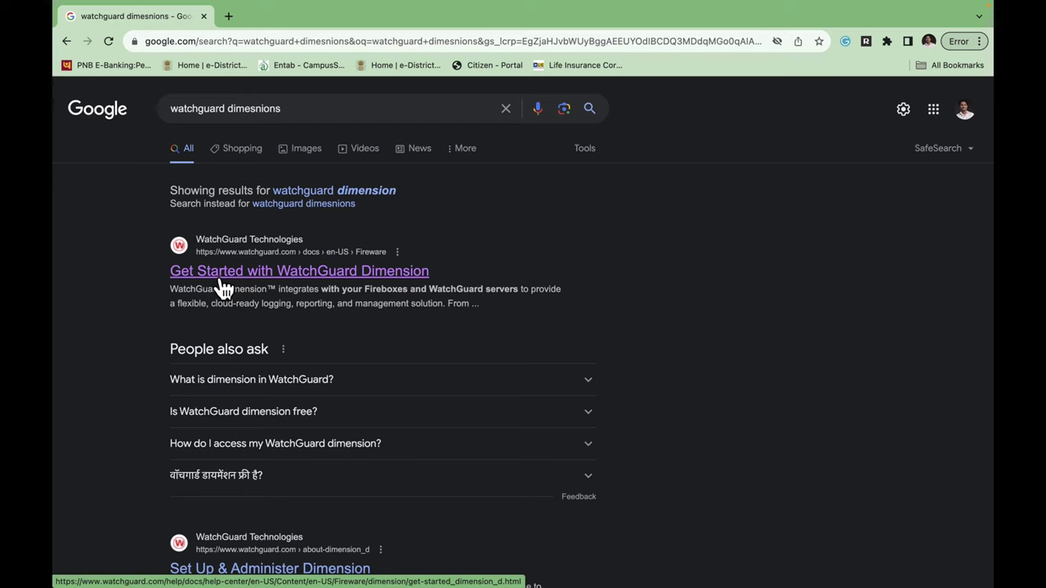
# Open the Get Started with WatchGuard Dimension page, expand 'Step 1 — Install Dimension' and scroll through it.
pyautogui.click(243, 278)
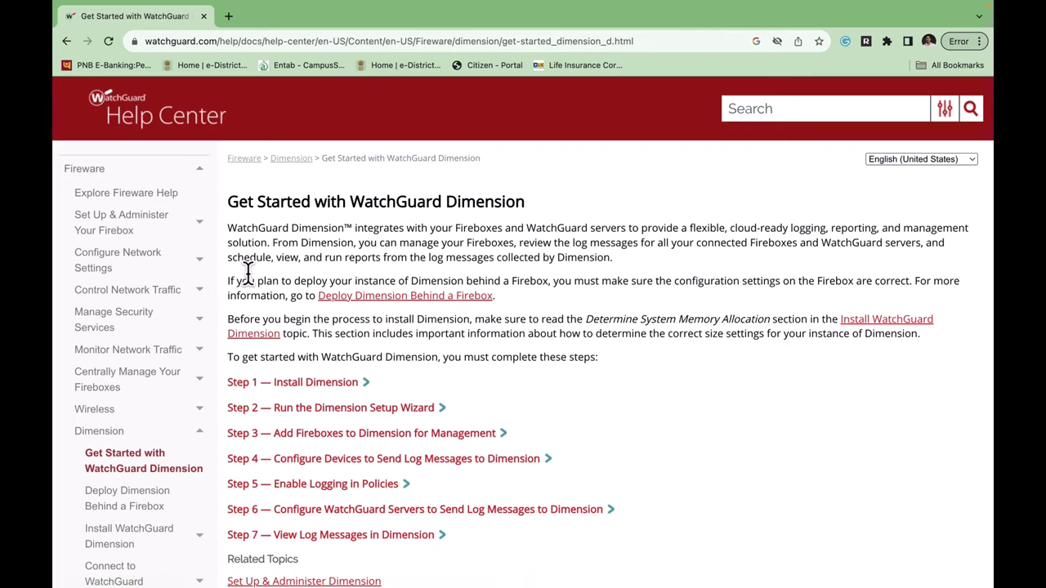
pyautogui.click(331, 384)
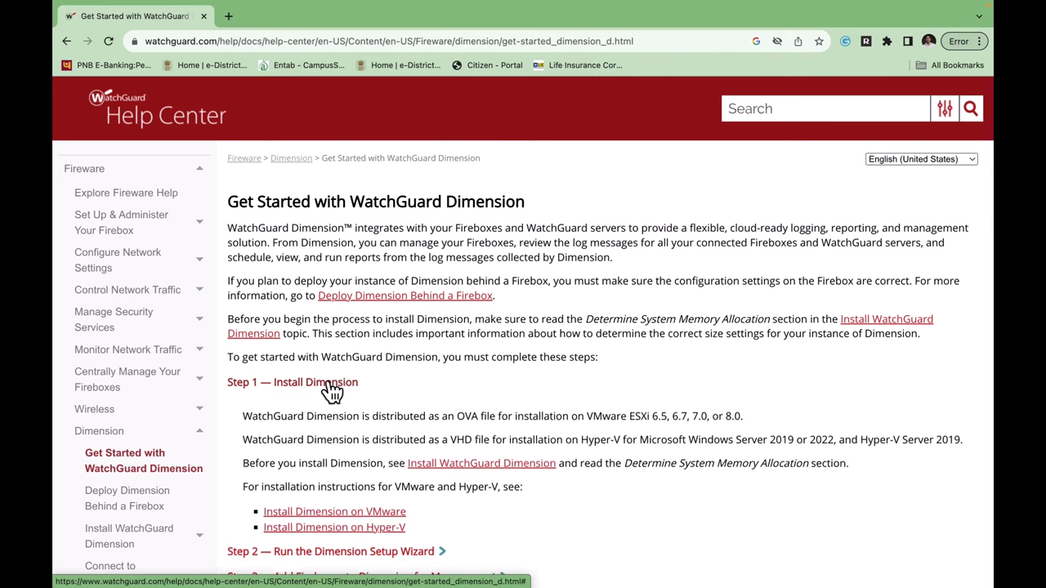
pyautogui.scroll(-3, 331, 393)
pyautogui.scroll(-2, 329, 390)
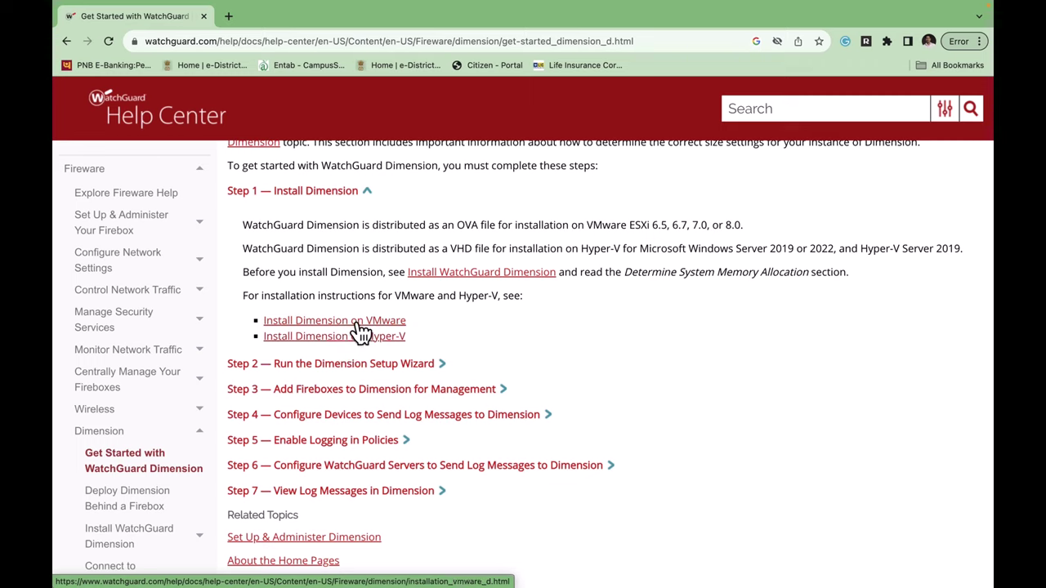
# Read the Install Dimension on VMware guide, then open the WatchGuard Software Downloads Center in a new tab.
pyautogui.click(366, 325)
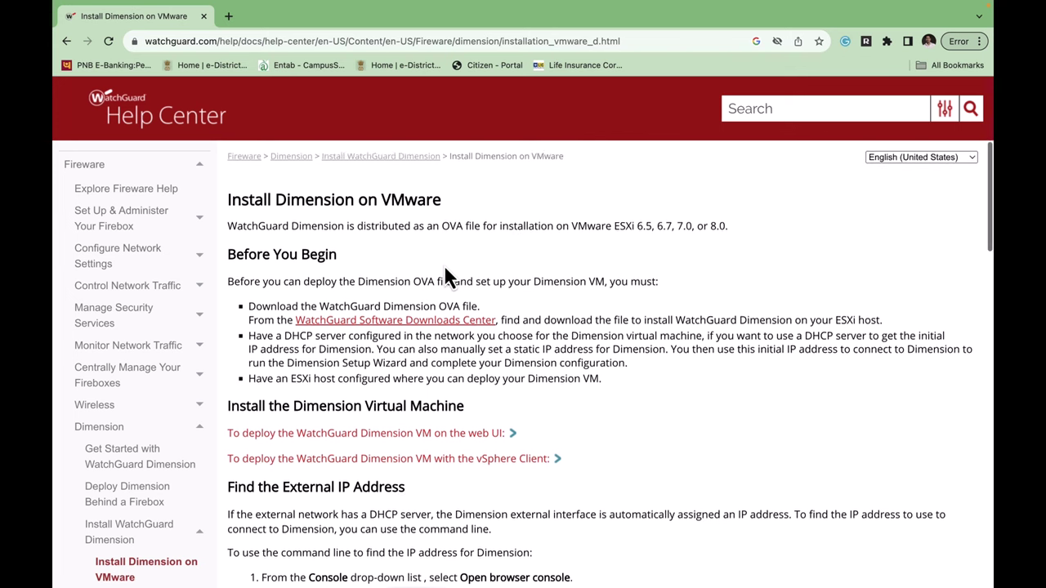
pyautogui.scroll(-1, 445, 269)
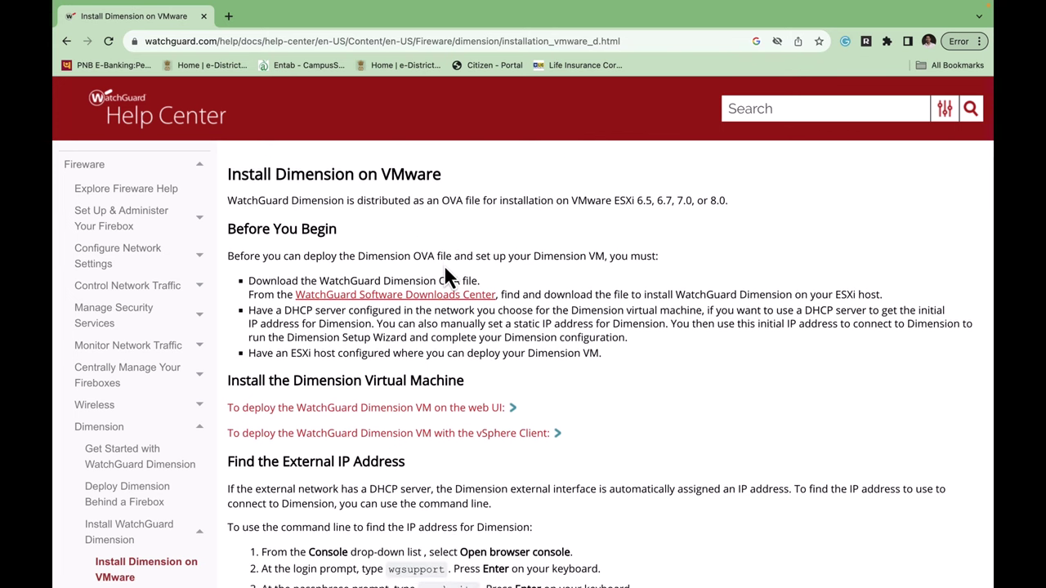
pyautogui.scroll(-2, 446, 272)
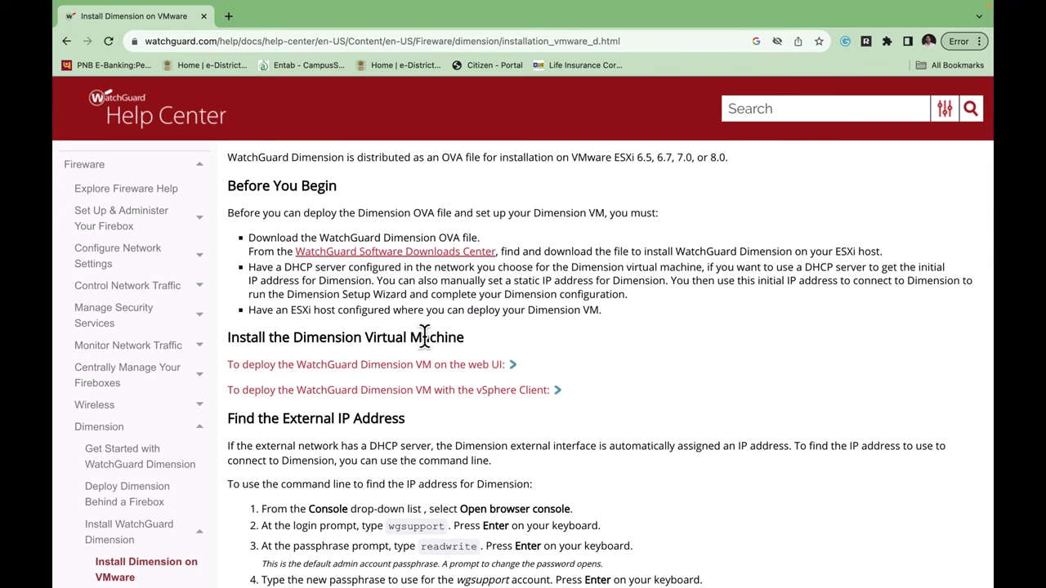
pyautogui.scroll(1, 527, 334)
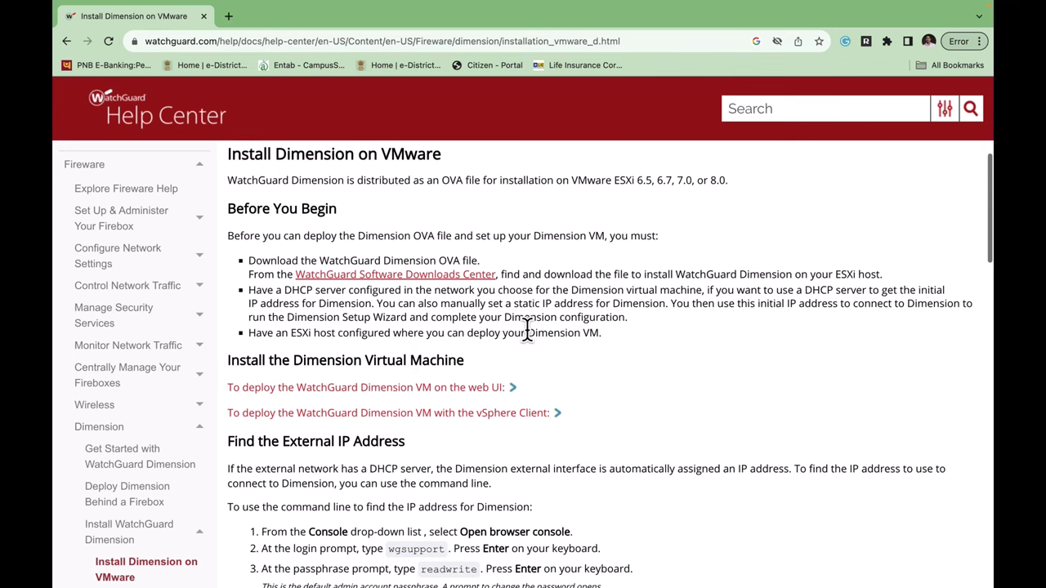
pyautogui.scroll(-3, 526, 330)
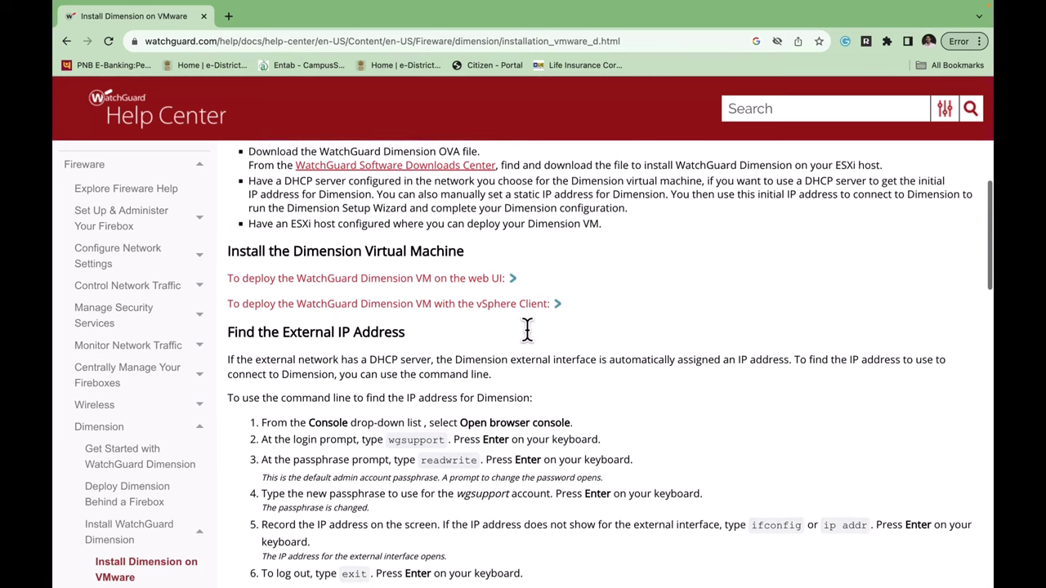
pyautogui.scroll(4, 527, 331)
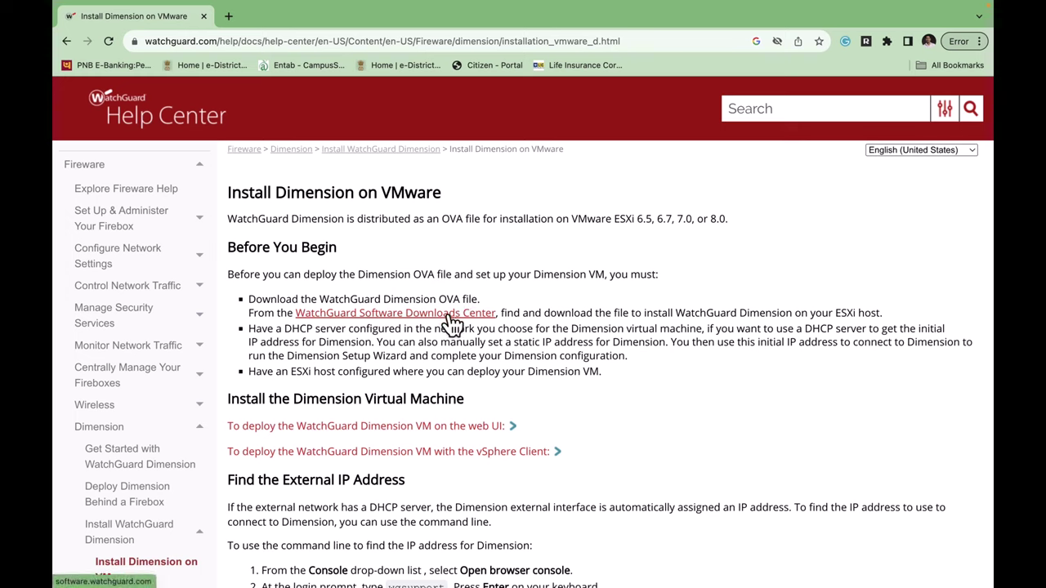
pyautogui.click(363, 317)
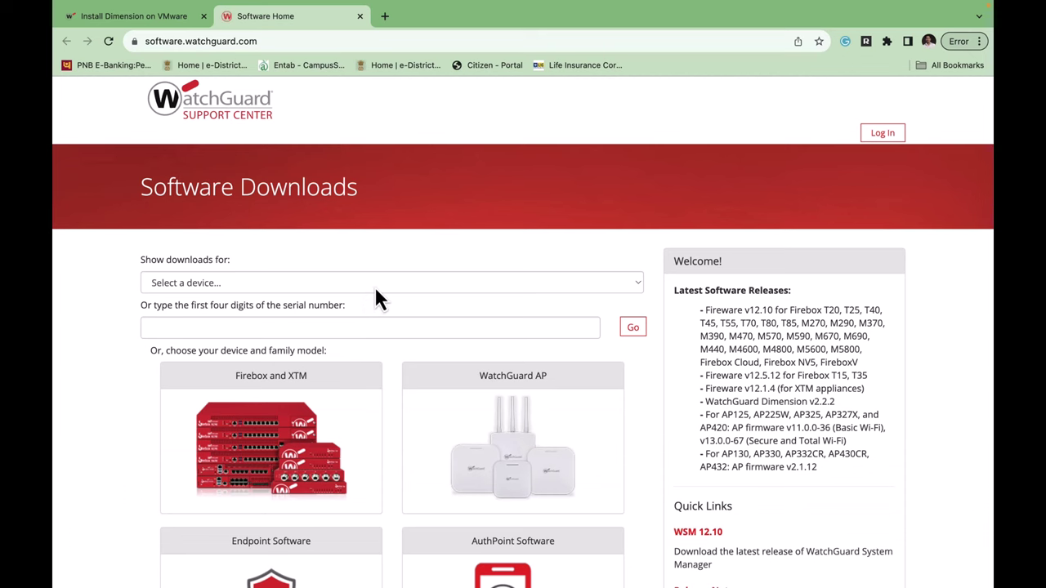
# Accept all cookies and show downloads for Firebox M270, M370, M470, M570 and M670.
pyautogui.click(375, 286)
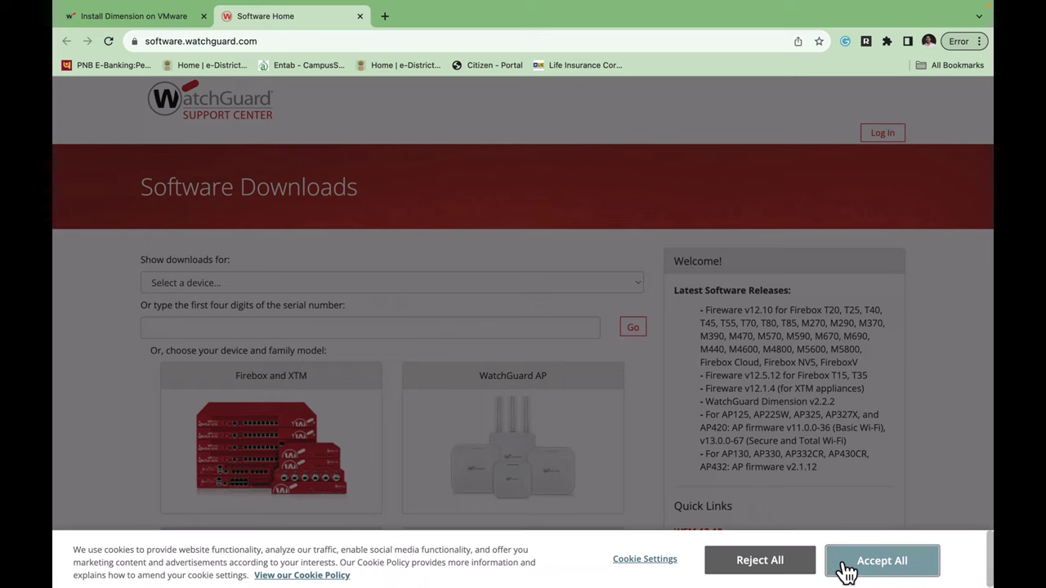
pyautogui.click(847, 572)
pyautogui.click(310, 286)
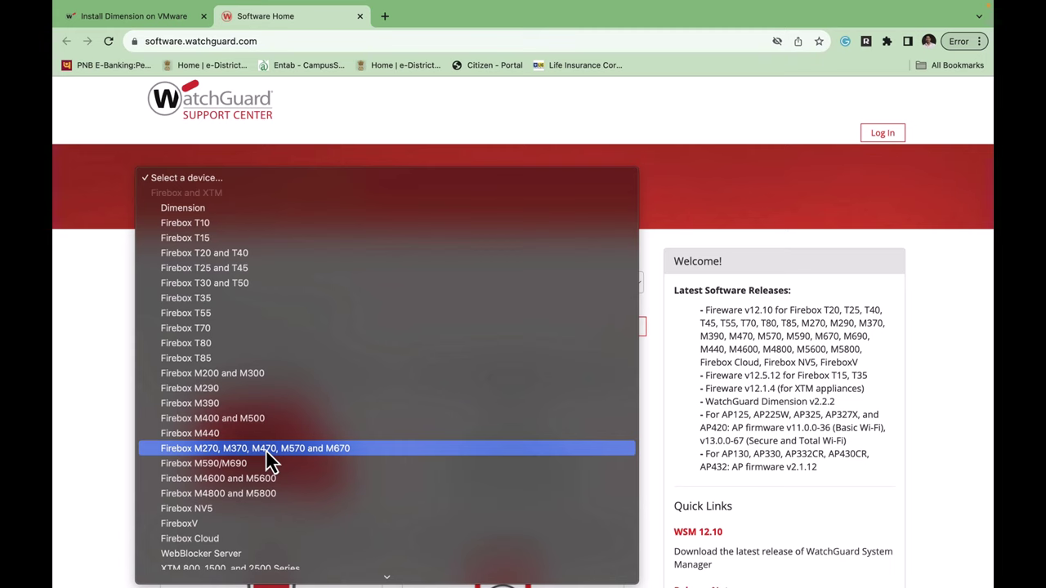
pyautogui.click(267, 450)
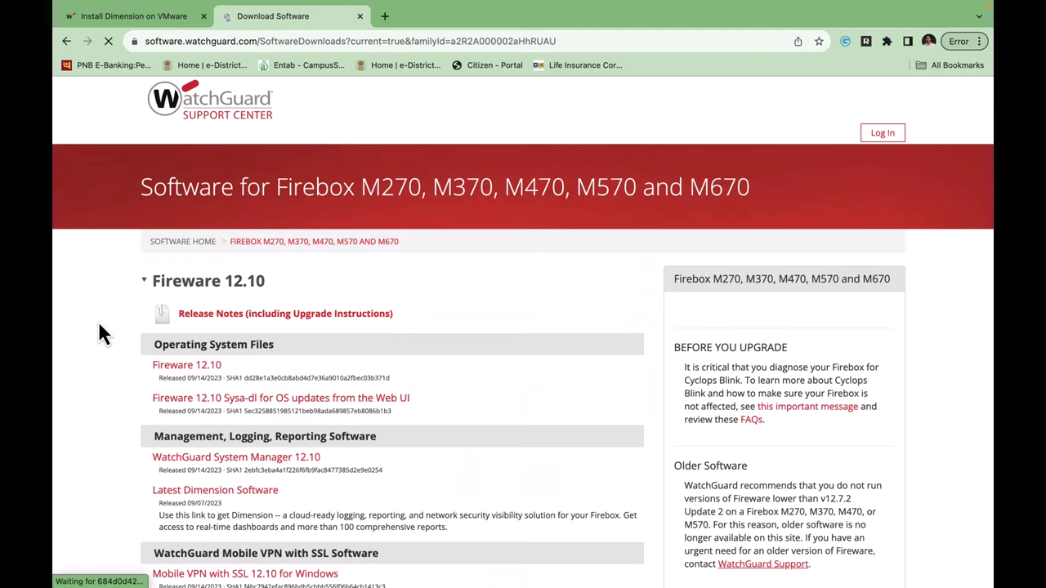
pyautogui.scroll(-2, 97, 333)
pyautogui.scroll(-1, 98, 331)
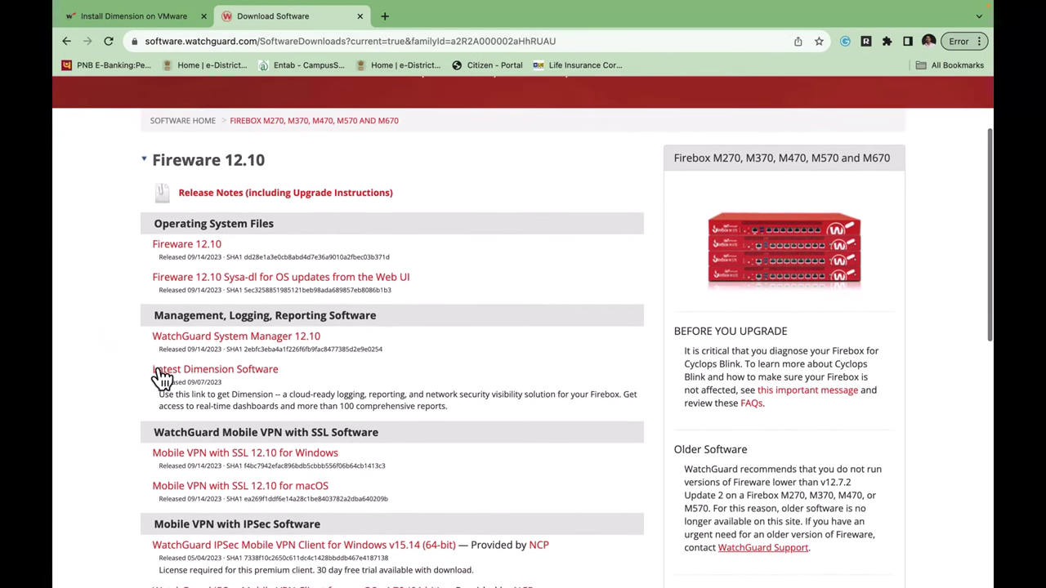
# Download the Latest Dimension Software 2.2.2 OVF template and check its download progress.
pyautogui.click(255, 376)
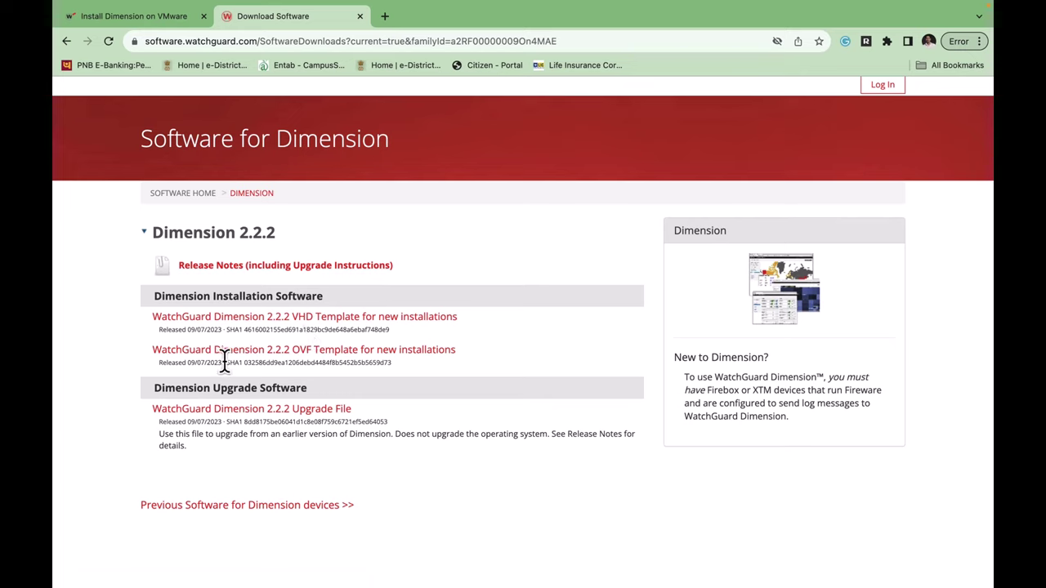
pyautogui.click(306, 354)
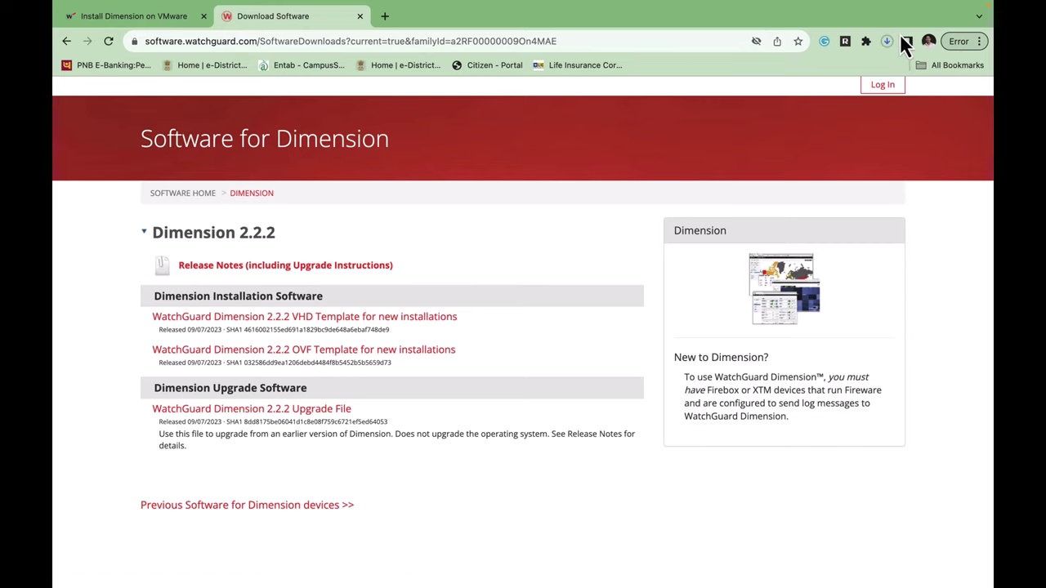
pyautogui.click(888, 42)
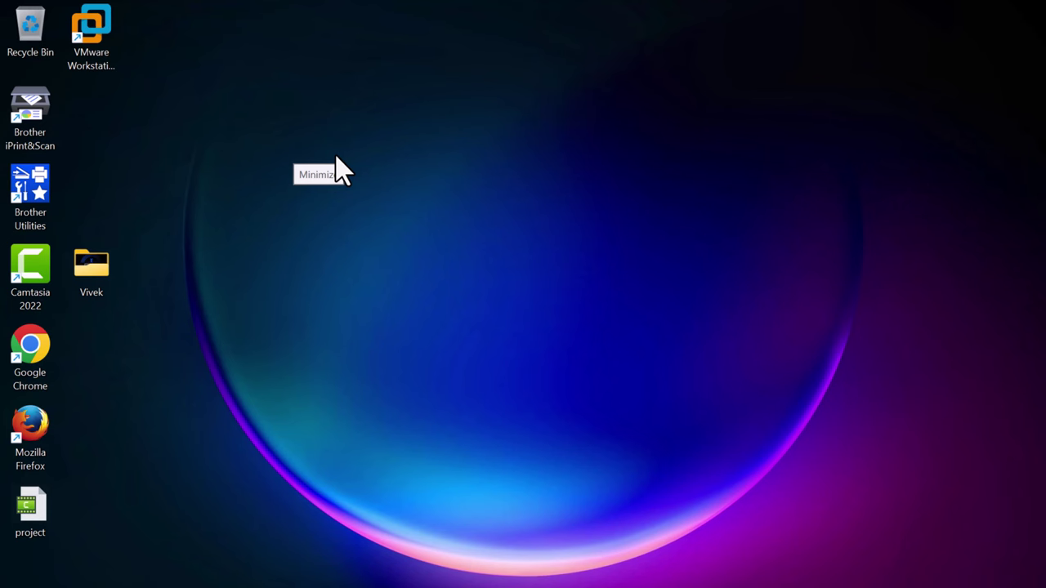
# Confirm watchguard-dimension_2_2_2 (963,408 KB) is in Downloads, close Explorer, and select the VMware Workstation Pro shortcut.
pyautogui.doubleClick(31, 28)
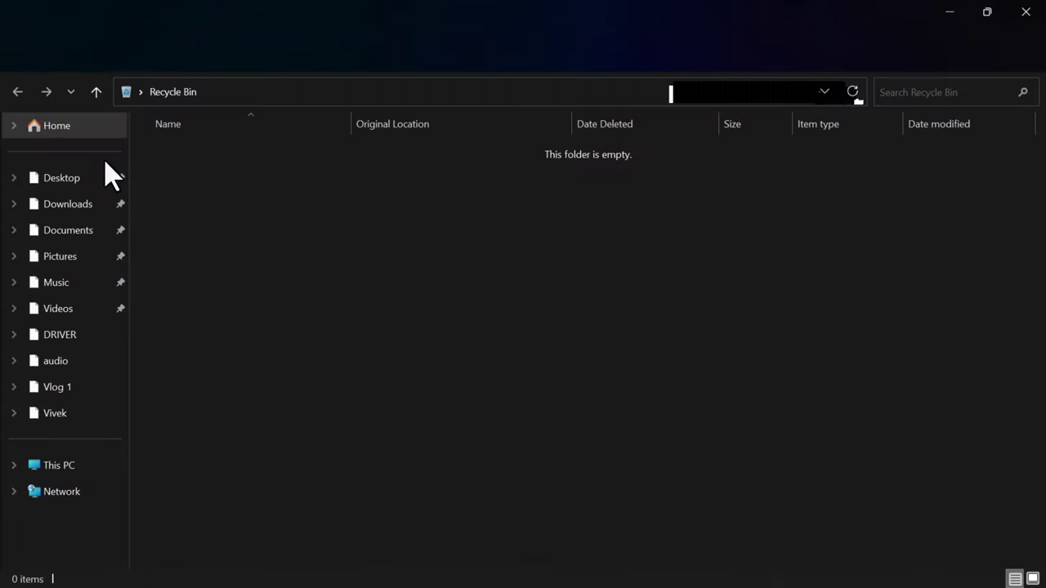
pyautogui.click(71, 204)
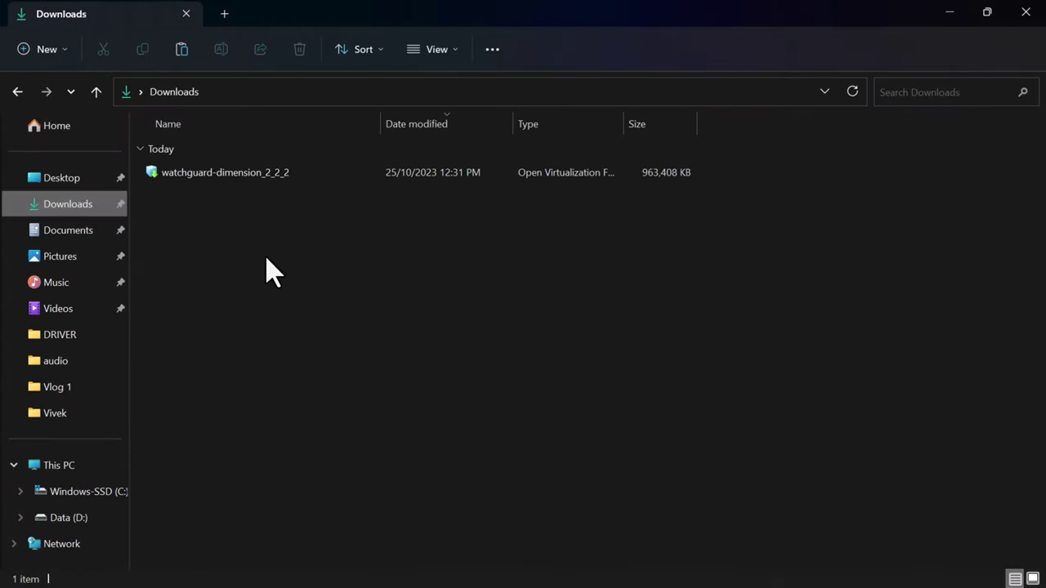
pyautogui.click(236, 181)
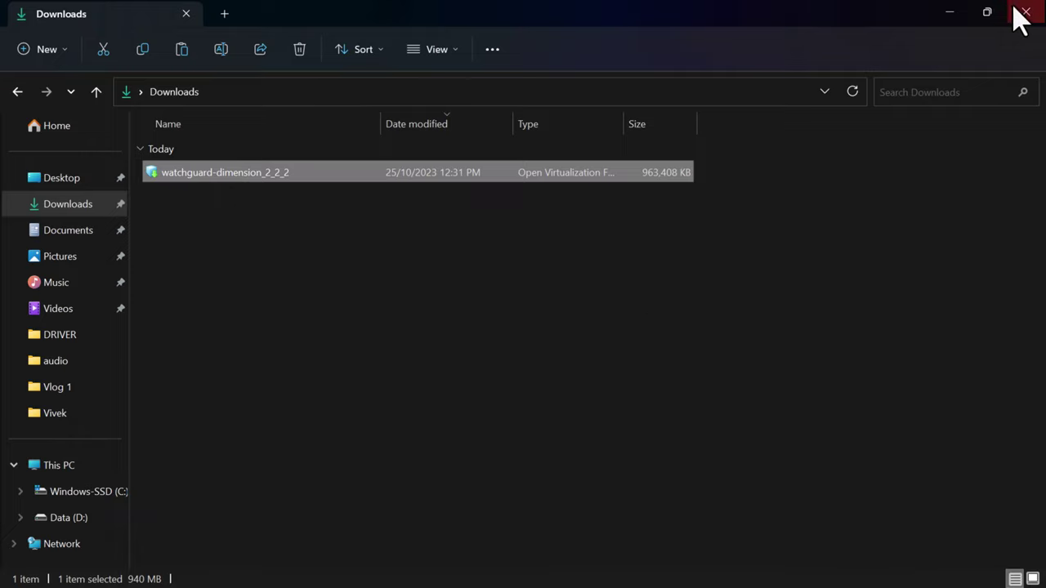
pyautogui.click(952, 15)
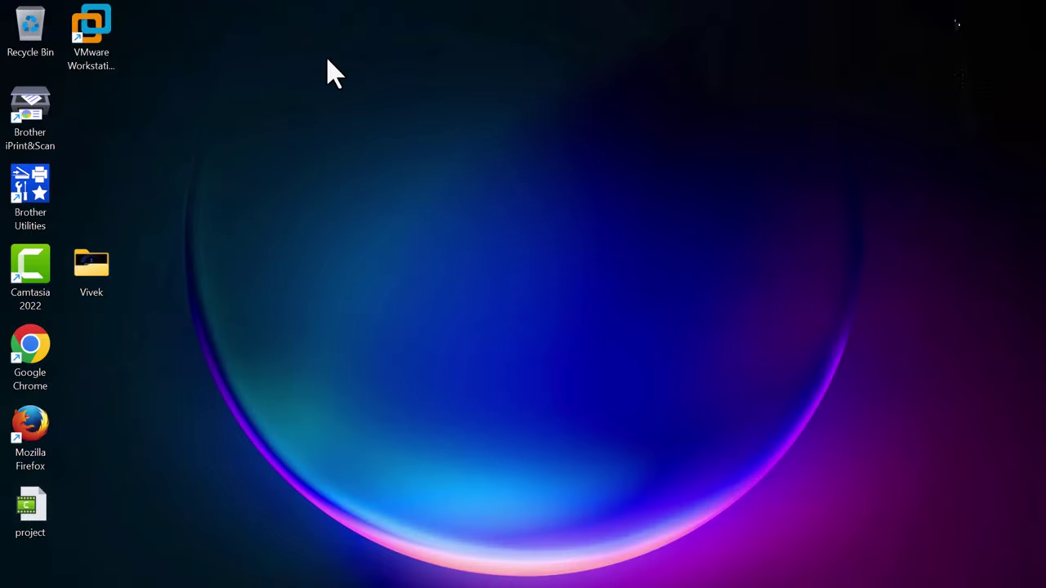
pyautogui.click(99, 44)
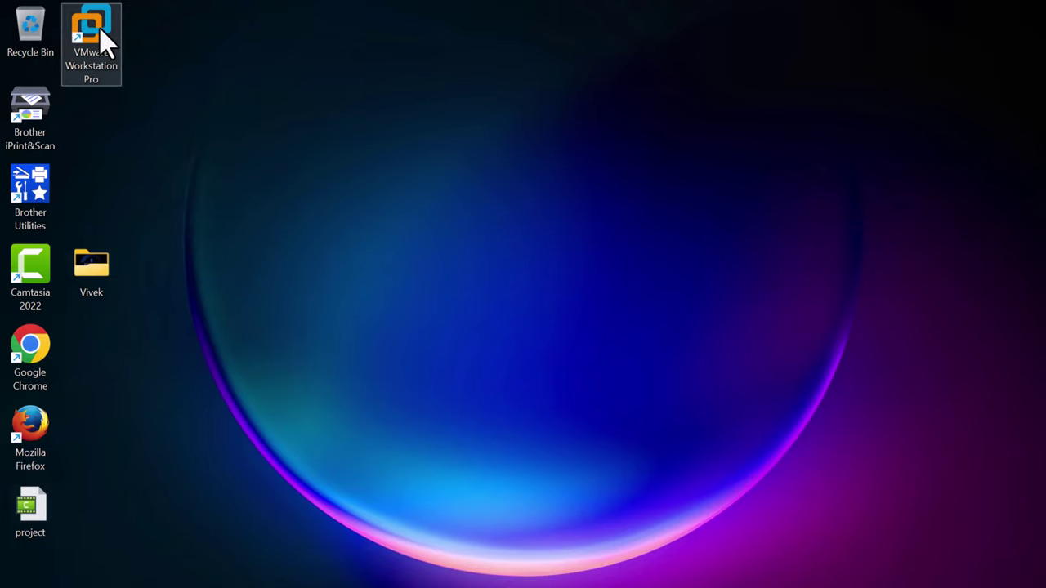
# Launch VMware Workstation Pro and open watchguard-dimension_2_2_2 from Downloads as a virtual machine.
pyautogui.doubleClick(99, 37)
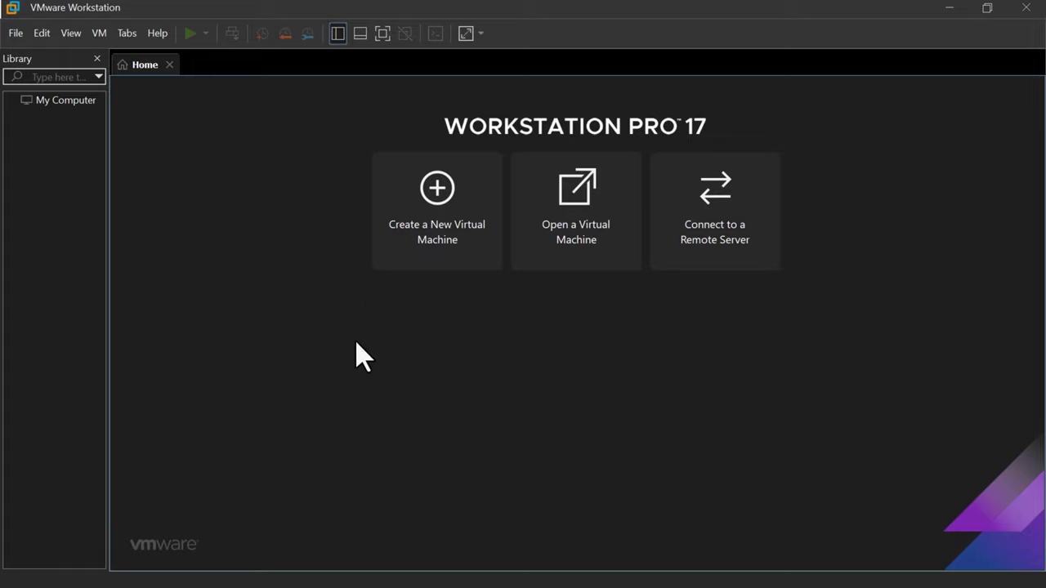
pyautogui.click(573, 231)
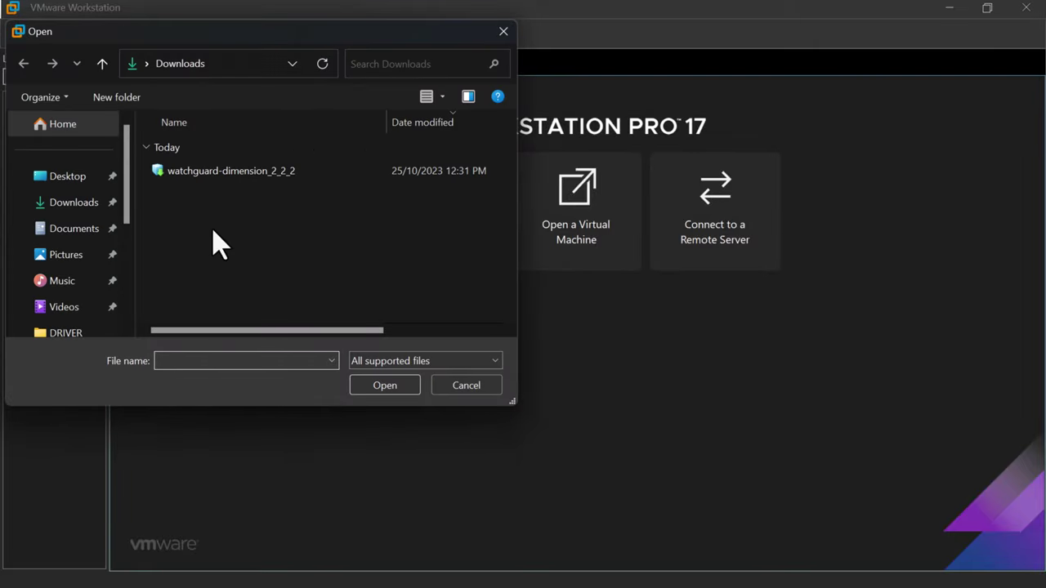
pyautogui.click(68, 206)
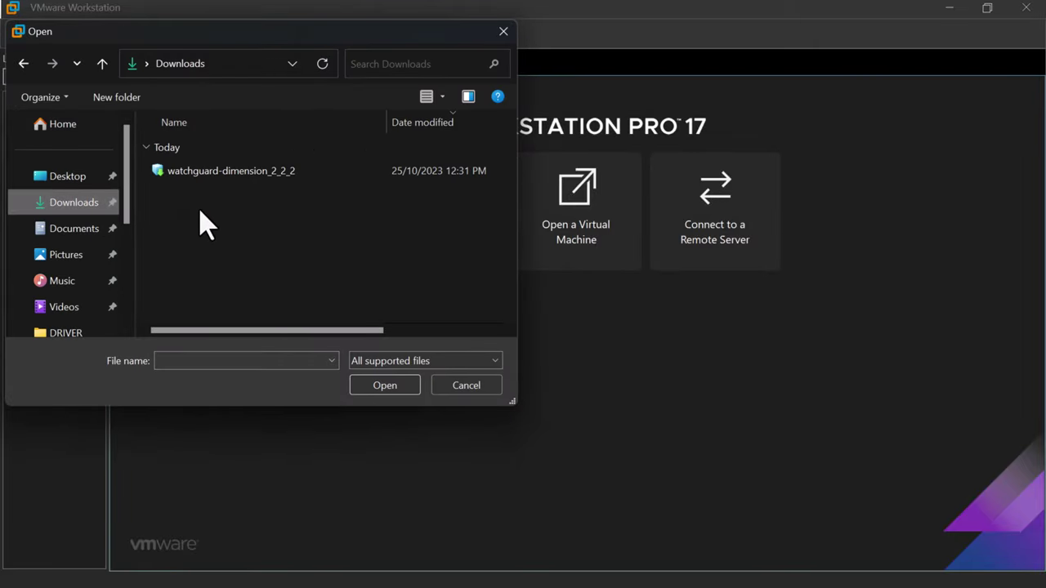
pyautogui.click(229, 173)
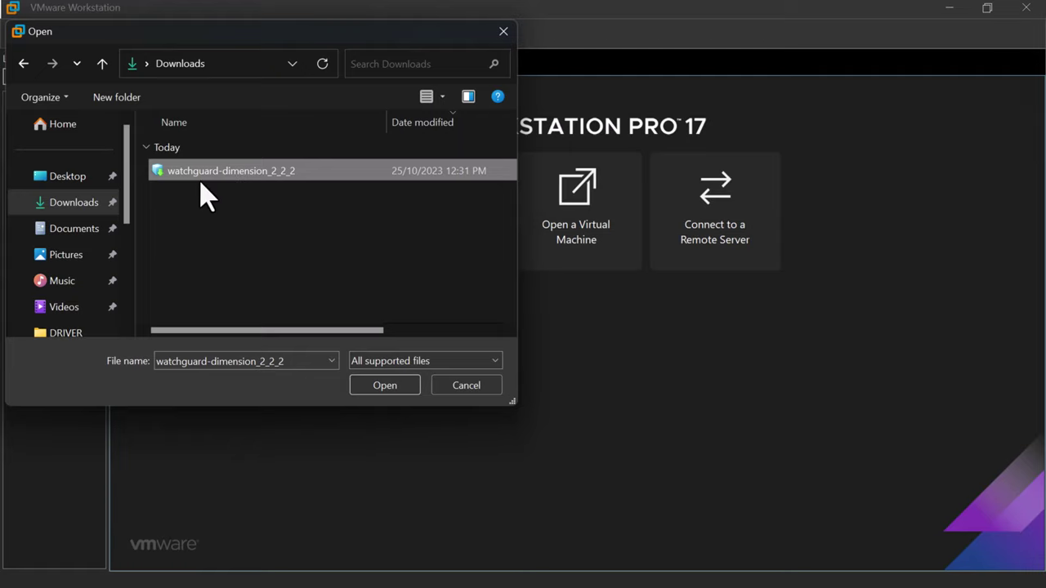
pyautogui.click(385, 385)
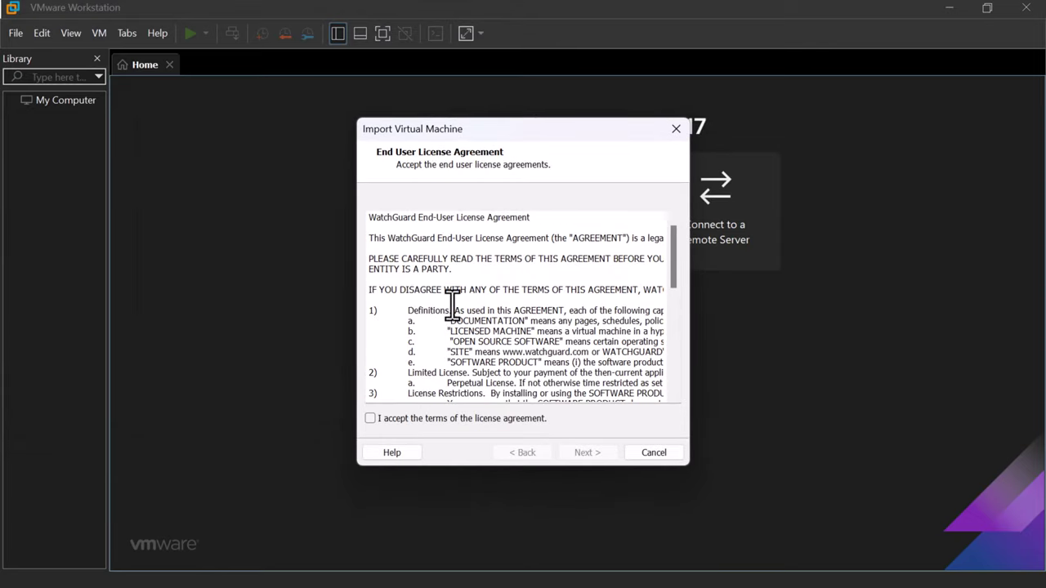
# Accept the WatchGuard license terms, name the VM 'Dimension Server', and import it.
pyautogui.click(369, 418)
pyautogui.click(590, 458)
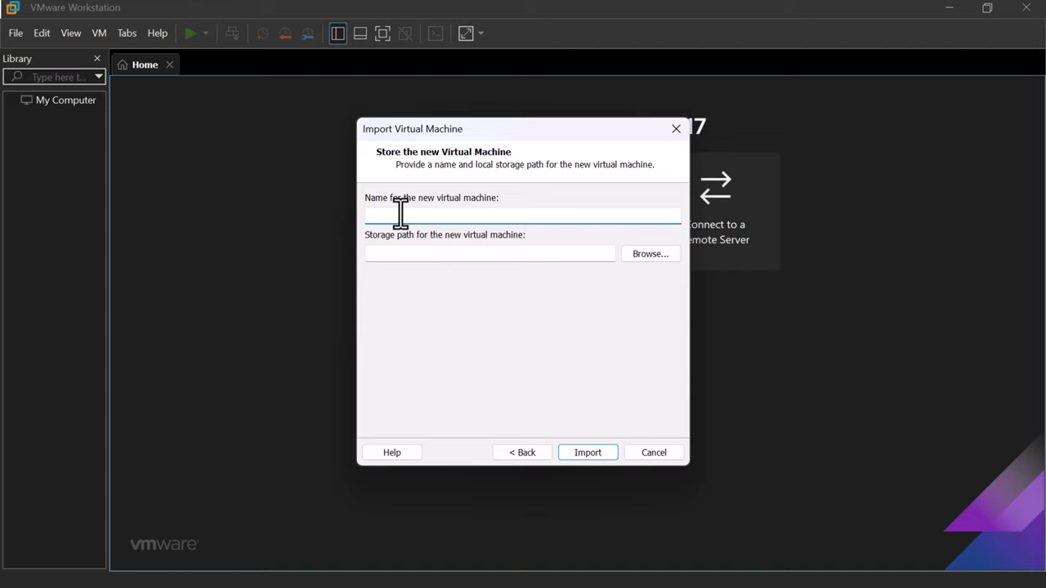
pyautogui.write('Dim')
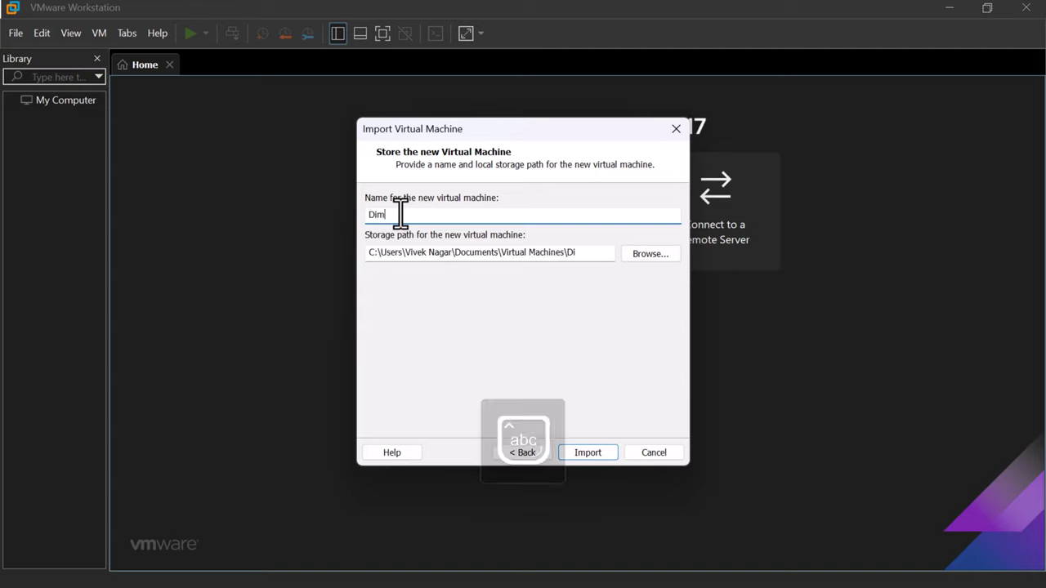
pyautogui.write('ension')
pyautogui.press('capslock')
pyautogui.write('S')
pyautogui.press('capslock')
pyautogui.write('erver')
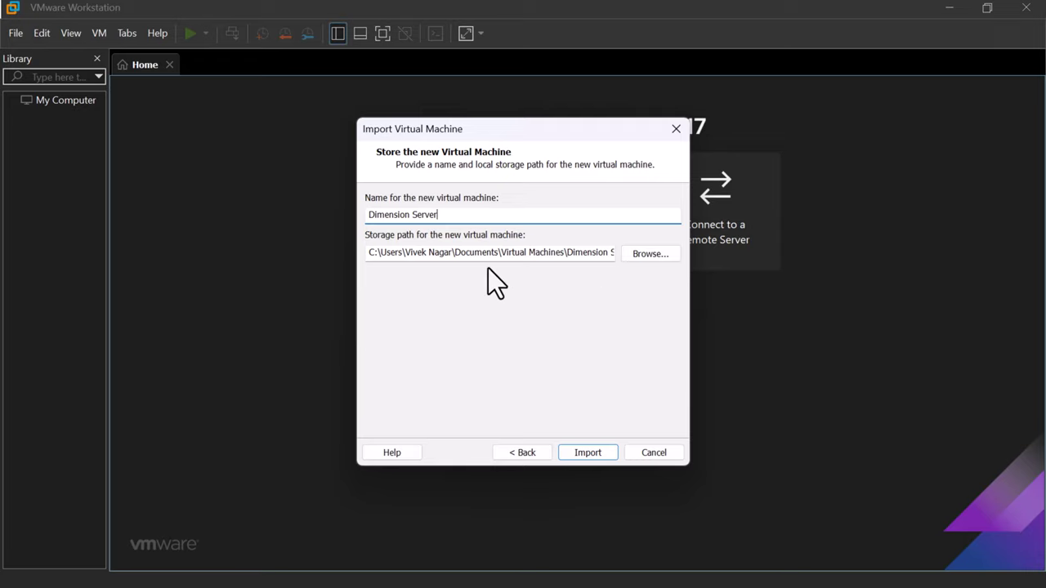
pyautogui.click(595, 453)
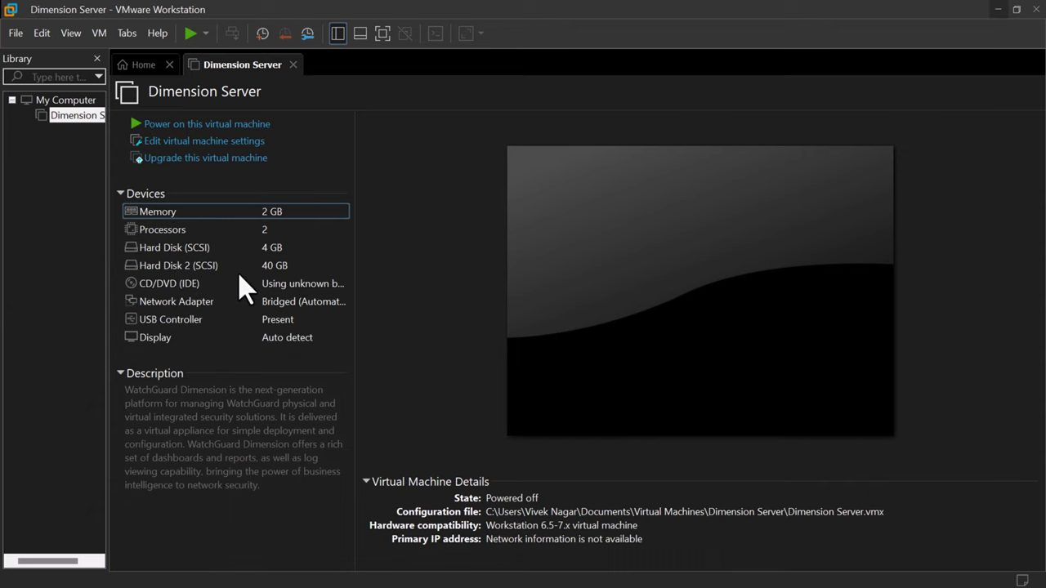
# Review the 2 GB memory setting, close the settings unchanged, and power on Dimension Server.
pyautogui.doubleClick(154, 212)
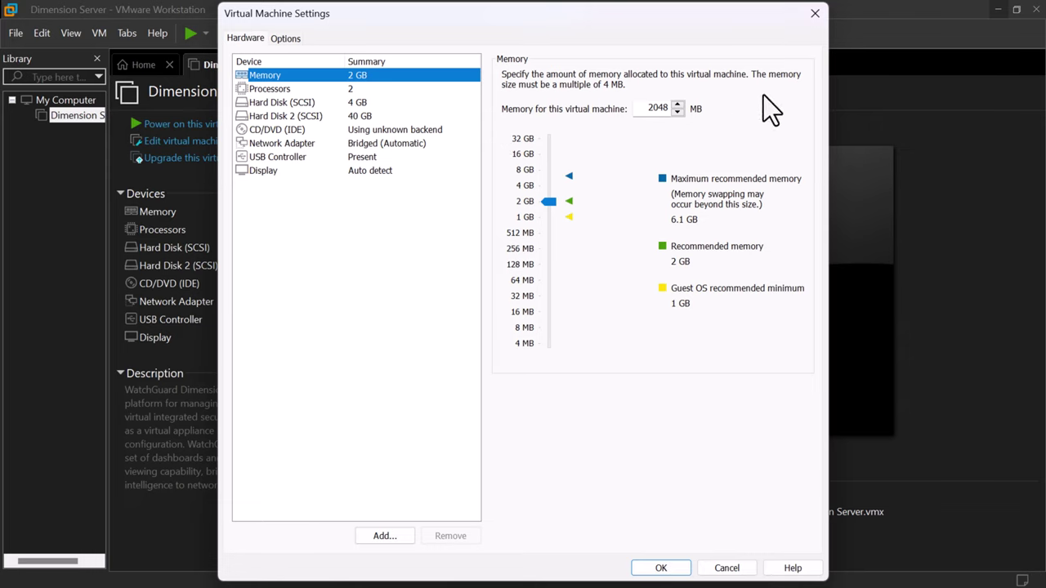
pyautogui.click(663, 568)
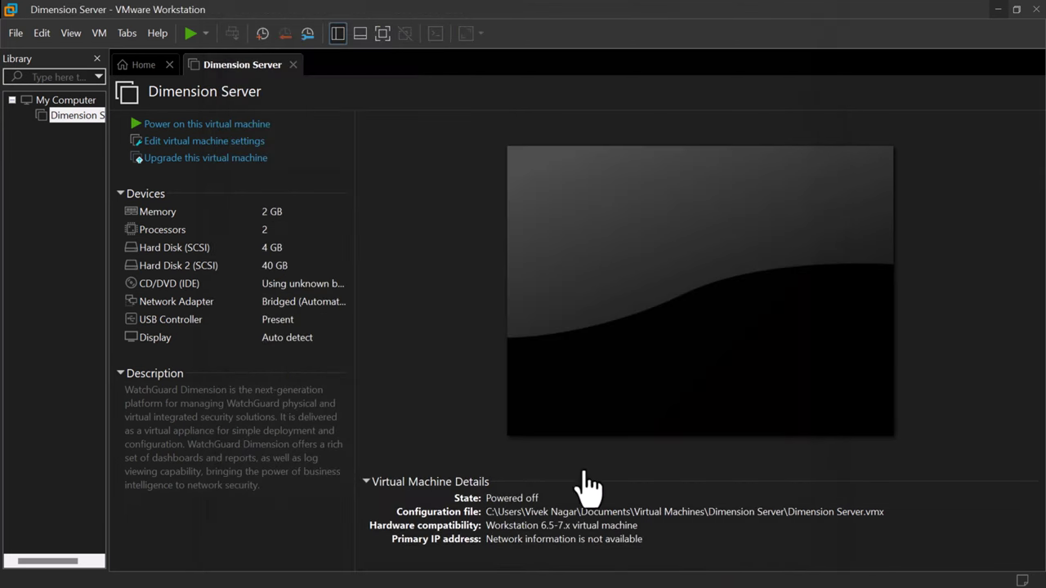
pyautogui.click(224, 127)
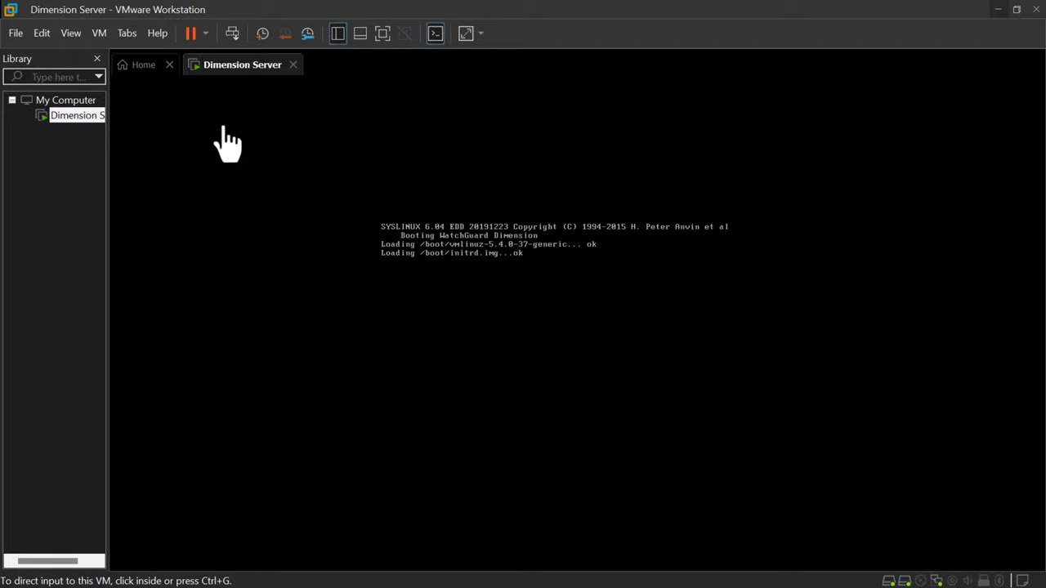
# Hide the library, minimize and restore Workstation, then hide the library again so the console fills the window.
pyautogui.press('F9')
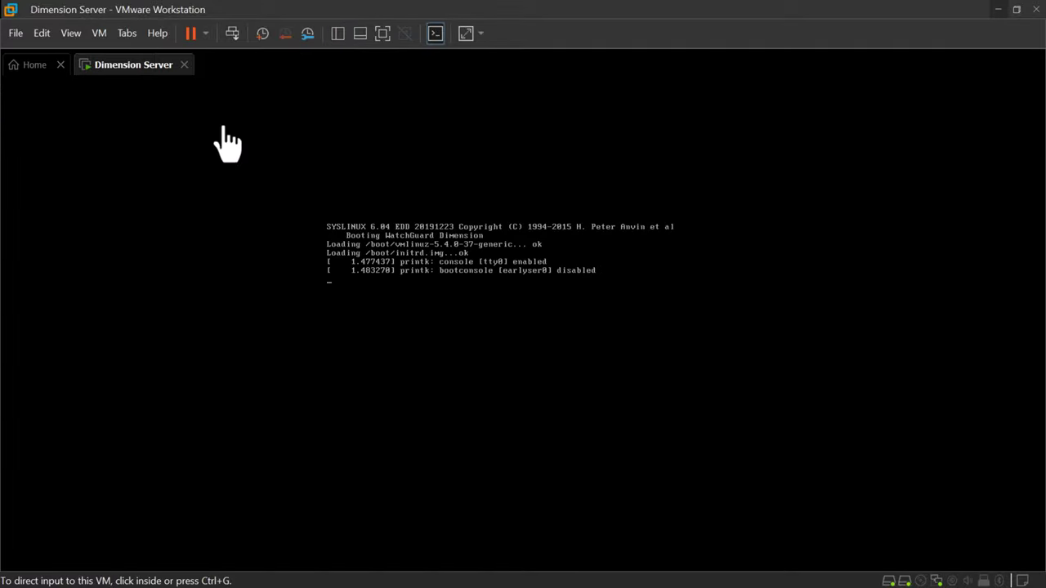
pyautogui.click(997, 14)
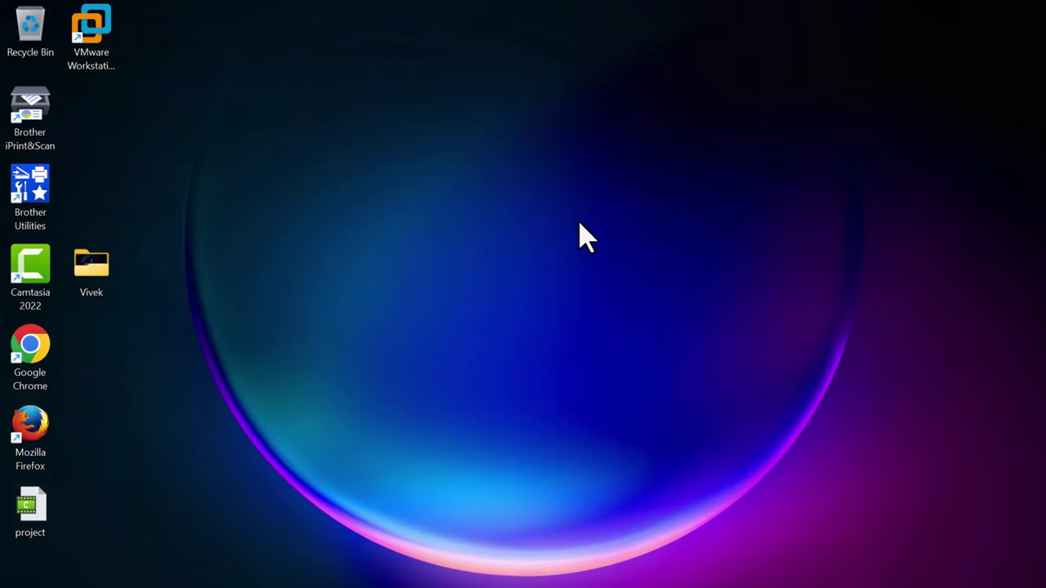
pyautogui.moveTo(588, 572)
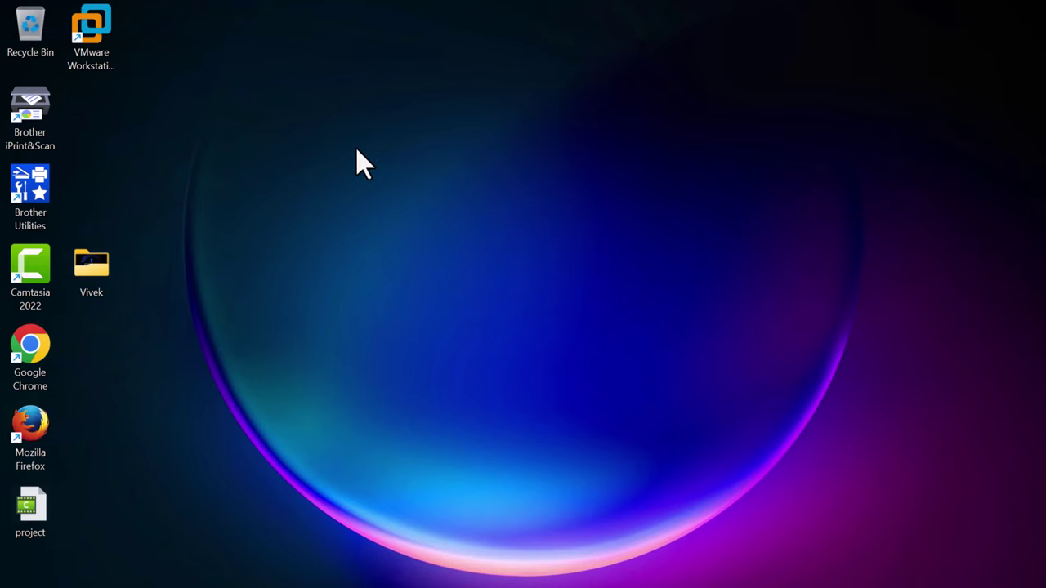
pyautogui.moveTo(326, 587)
pyautogui.moveTo(667, 580)
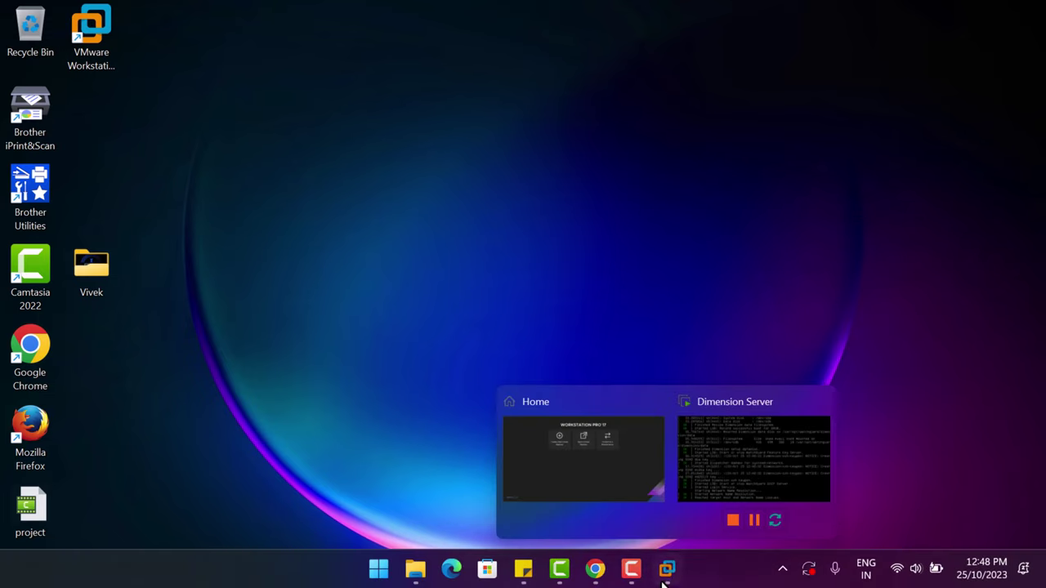
pyautogui.click(714, 490)
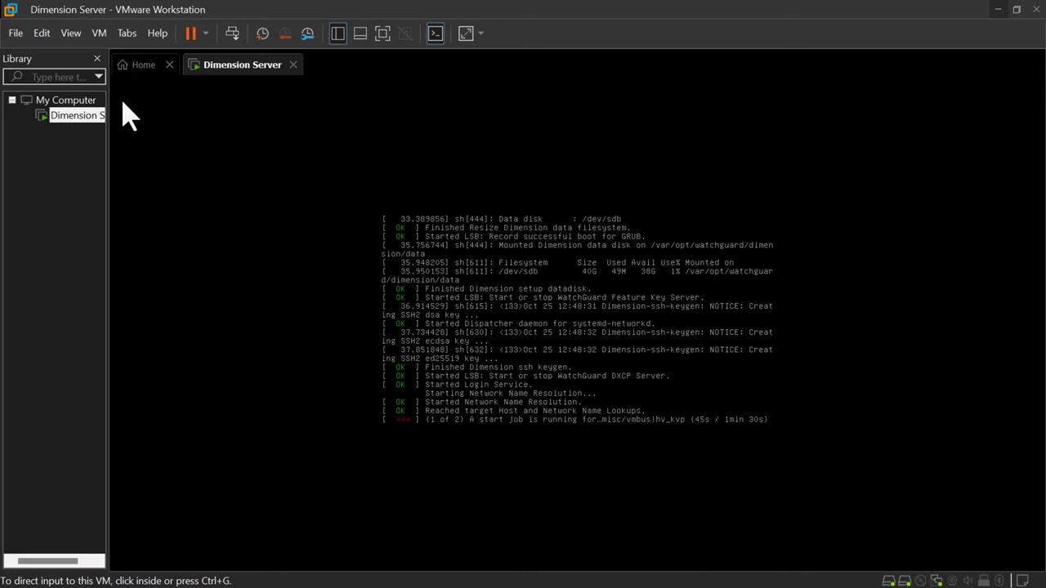
pyautogui.click(97, 61)
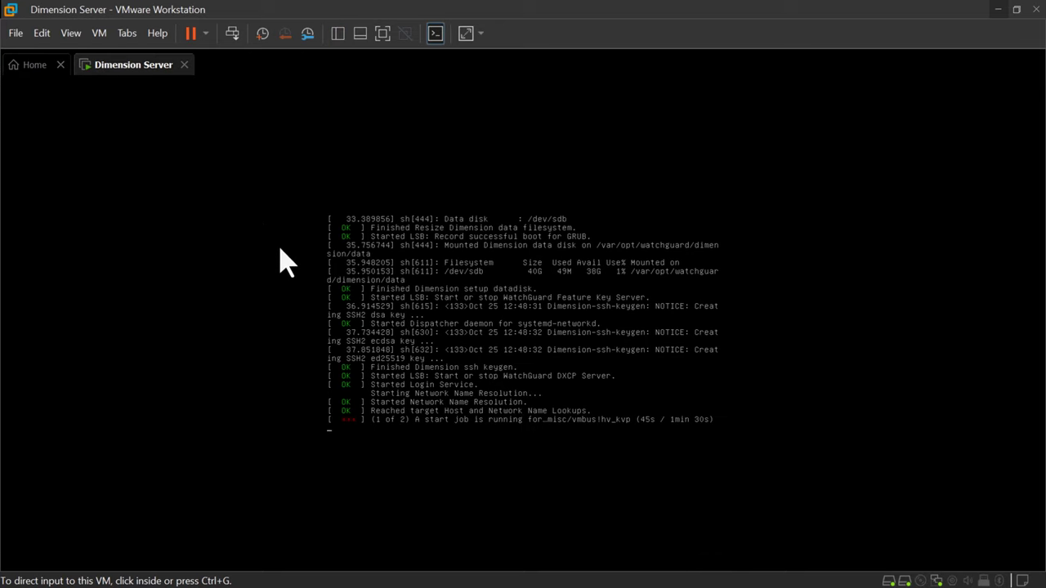
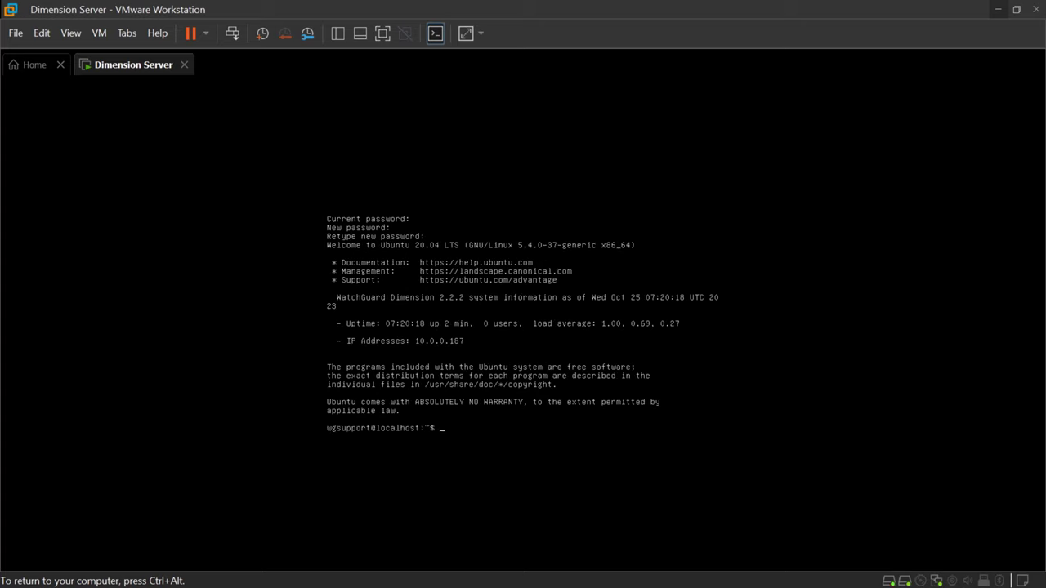
pyautogui.hotkey('ctrl', 'alt')
pyautogui.click(305, 280)
pyautogui.hotkey('ctrl', 'alt')
pyautogui.click(229, 321)
pyautogui.hotkey('ctrl', 'alt')
pyautogui.click(307, 352)
pyautogui.hotkey('ctrl', 'alt')
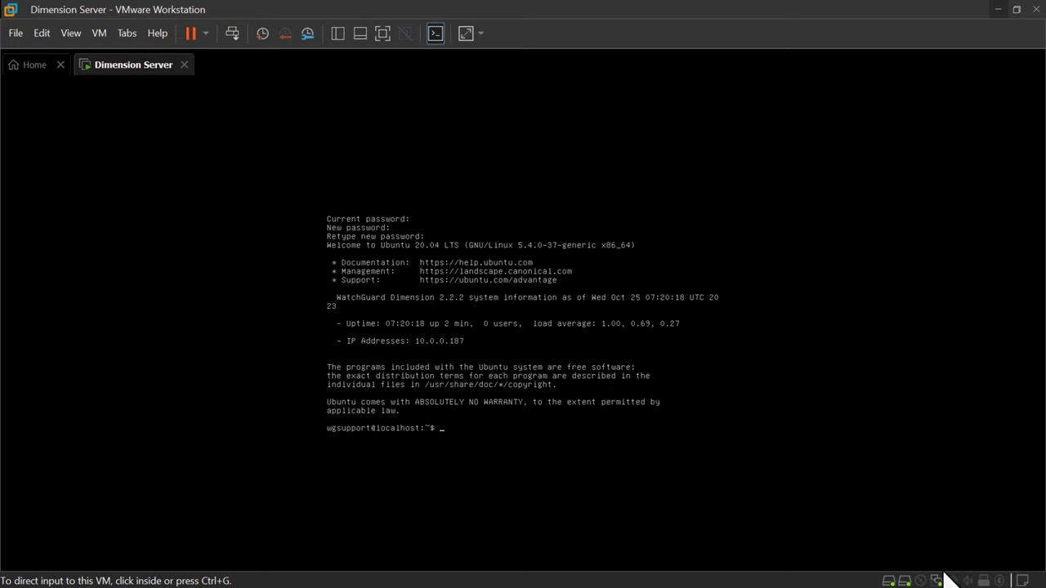
pyautogui.rightClick(937, 582)
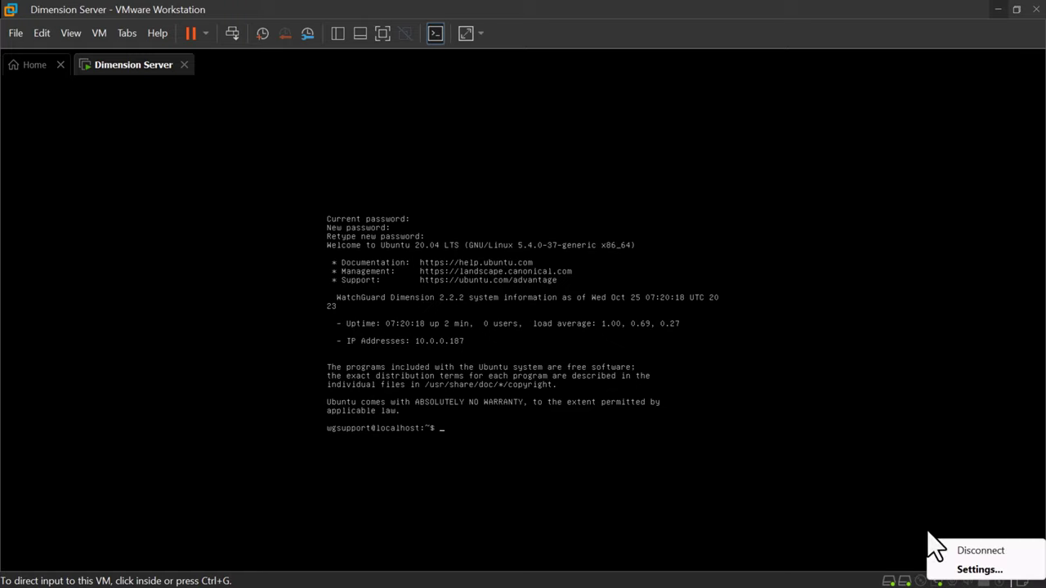
pyautogui.click(972, 569)
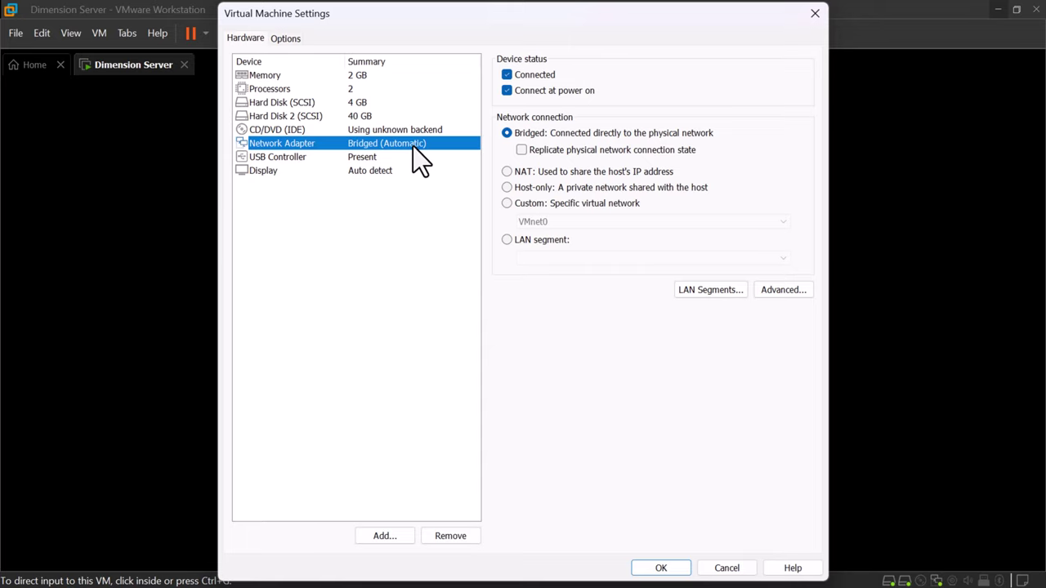
pyautogui.click(659, 567)
pyautogui.click(547, 486)
pyautogui.hotkey('ctrl', 'alt')
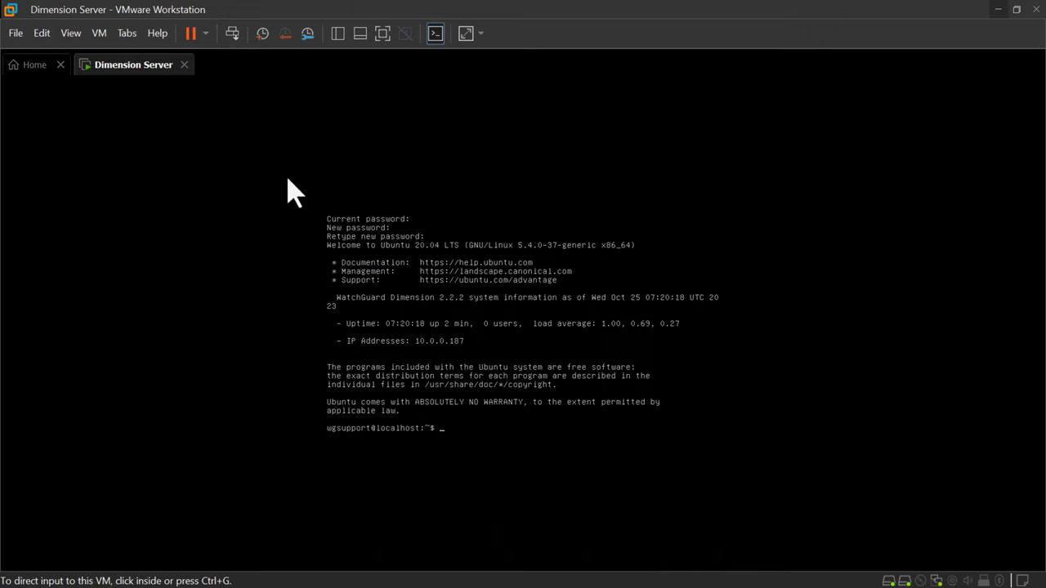
pyautogui.click(287, 178)
pyautogui.hotkey('ctrl', 'alt')
pyautogui.click(464, 211)
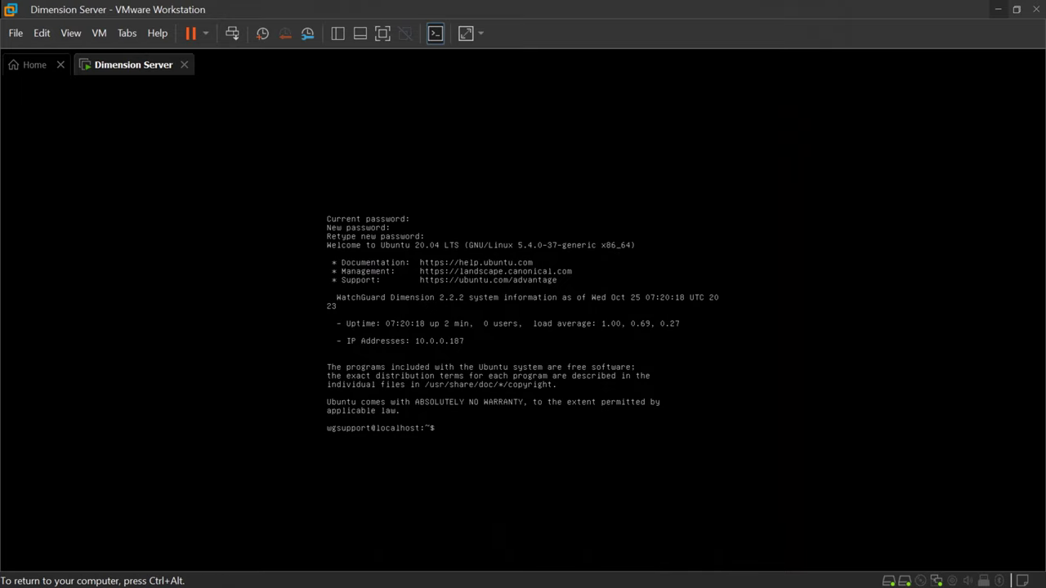
pyautogui.hotkey('ctrl', 'alt')
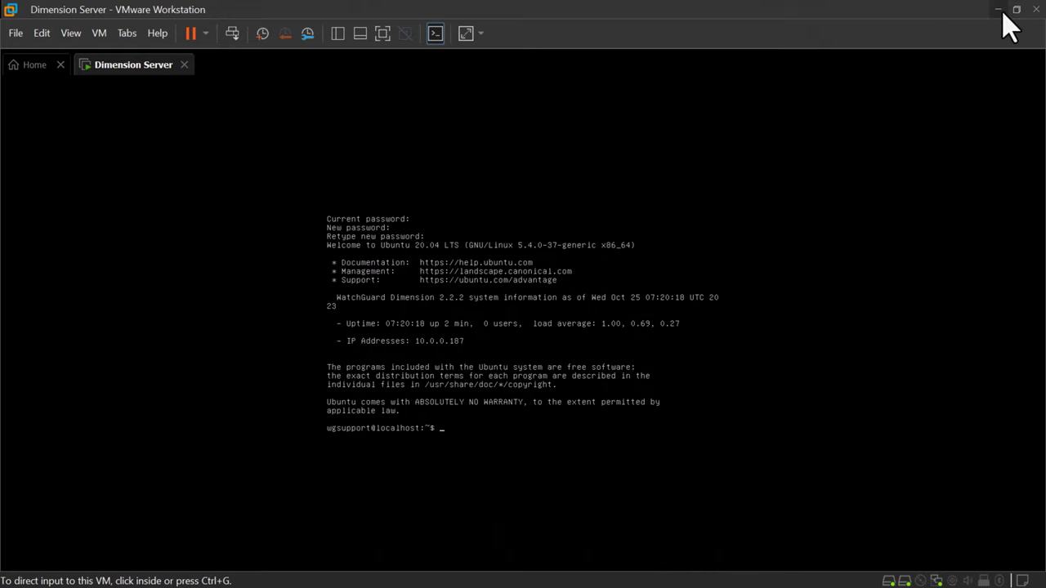
# Switch from VMware to Chrome and load the Dimension server address 10.0.0.187.
pyautogui.click(997, 10)
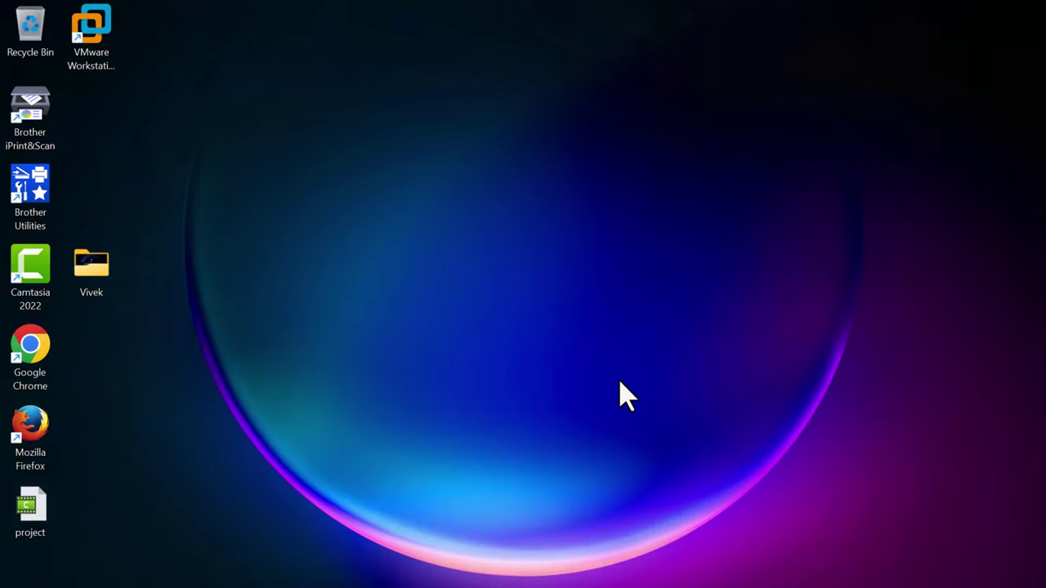
pyautogui.click(598, 569)
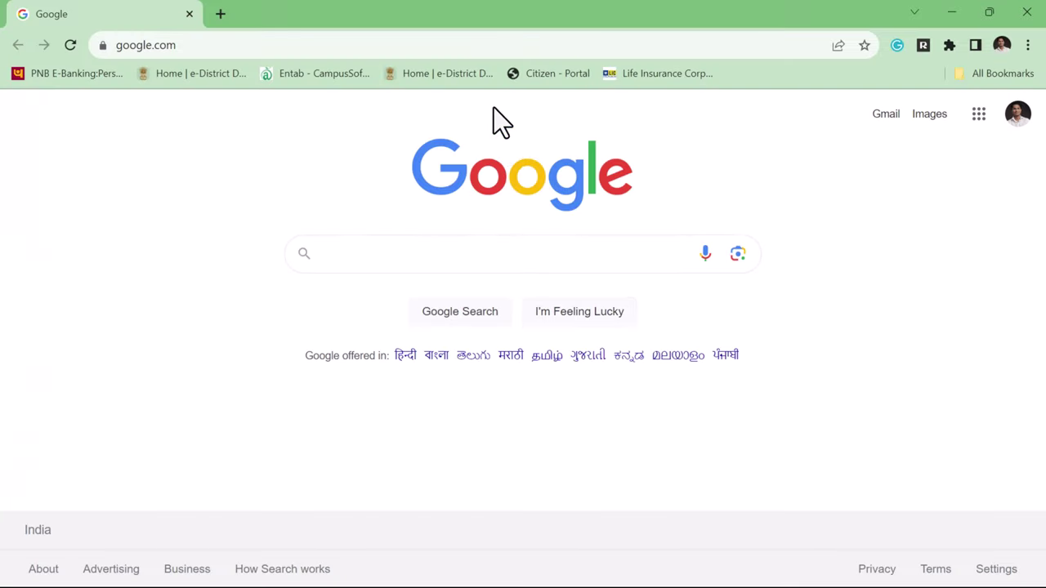
pyautogui.click(382, 45)
pyautogui.write('10')
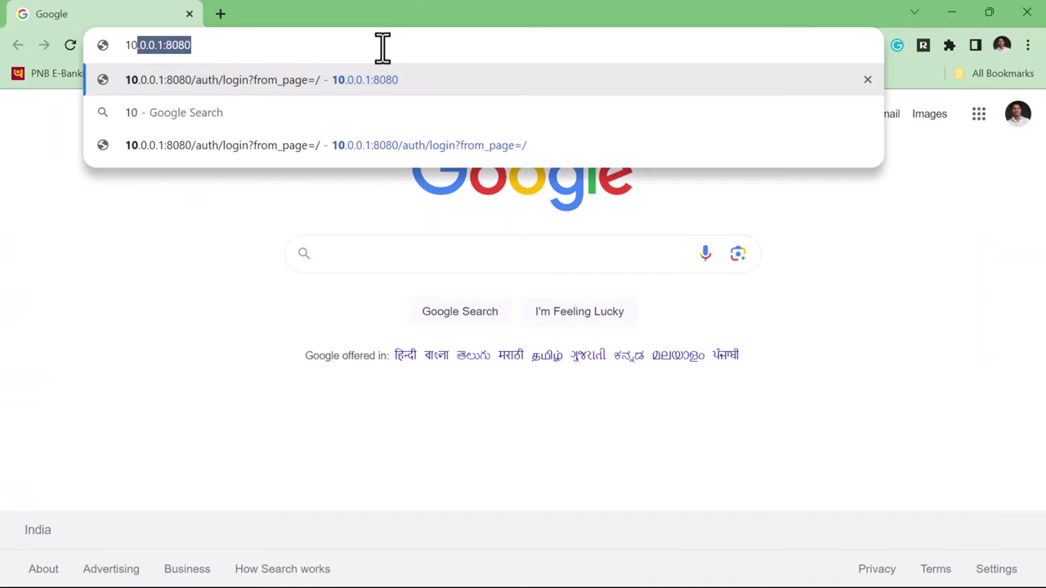
pyautogui.write('.0.0.167')
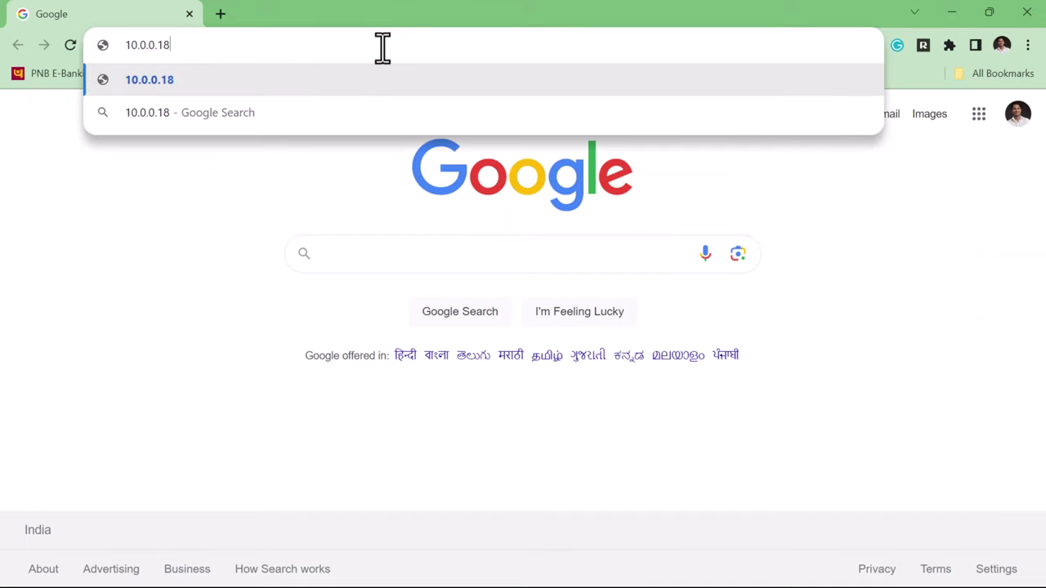
pyautogui.press('Return')
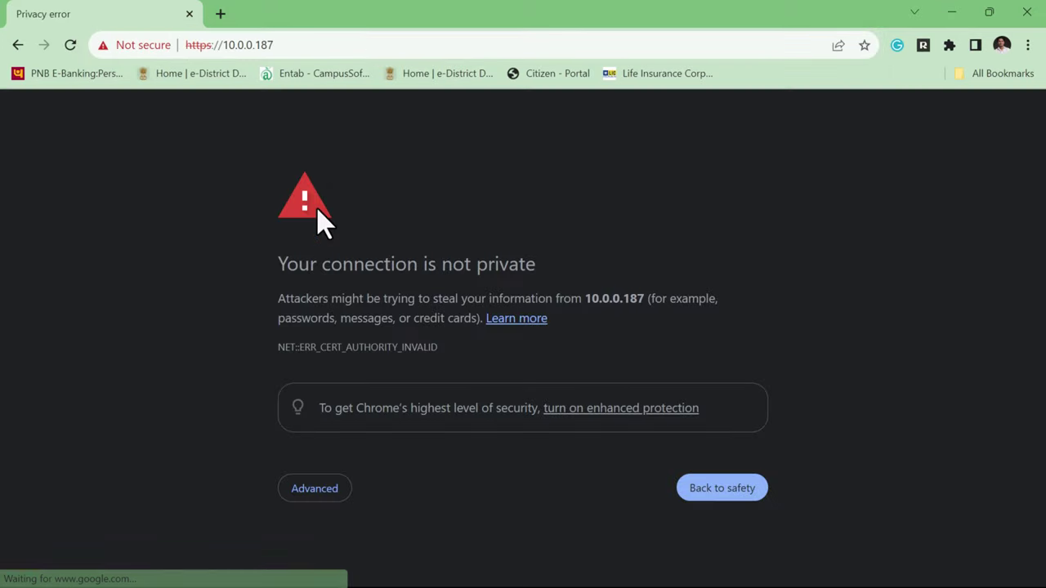
# Proceed past the certificate warning to the Dimension login page.
pyautogui.click(327, 494)
pyautogui.scroll(-1, 409, 499)
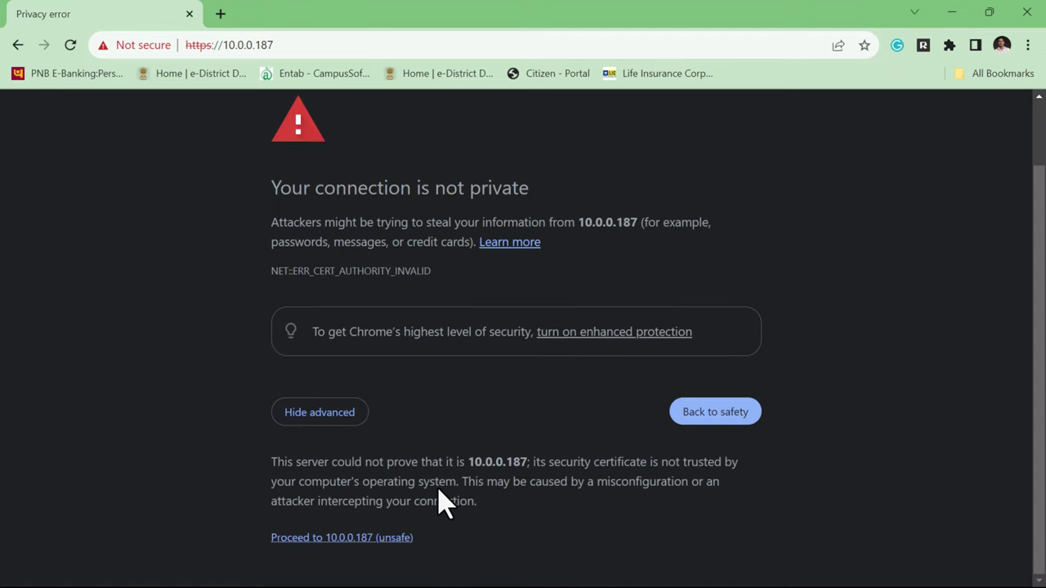
pyautogui.click(362, 539)
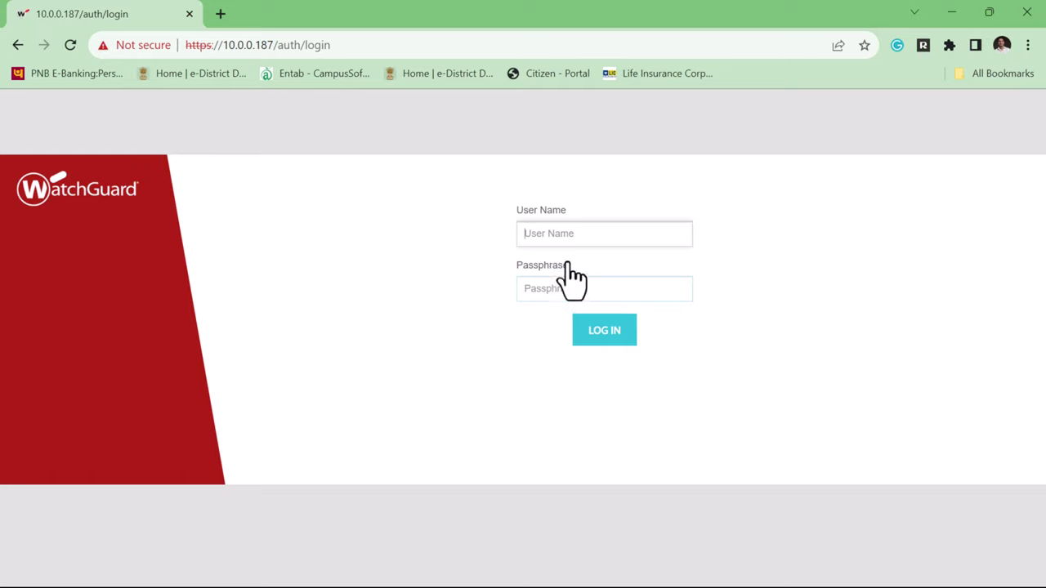
# Log in to Dimension as admin with the default passphrase.
pyautogui.write('admin')
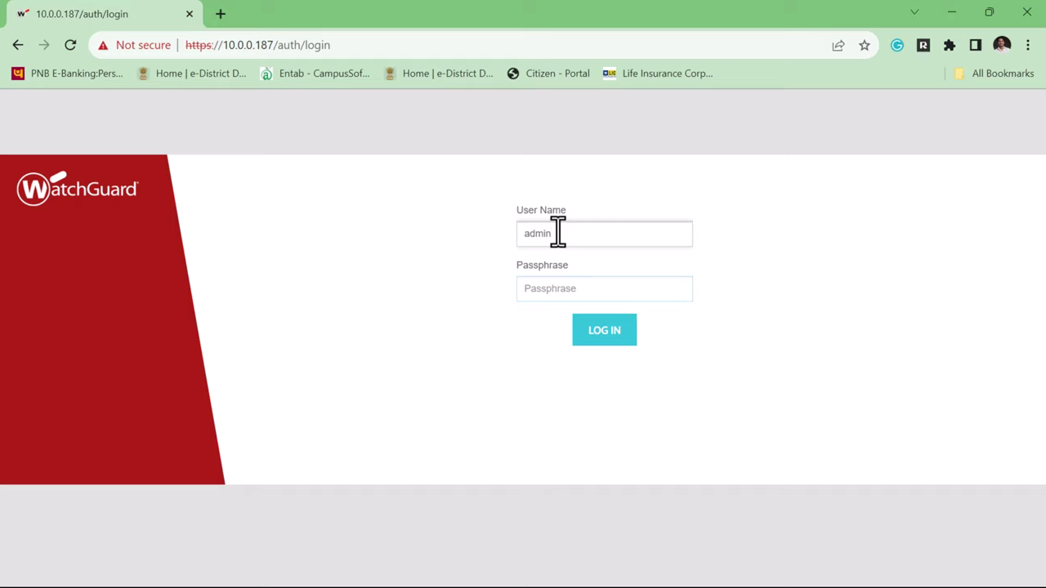
pyautogui.press('Tab')
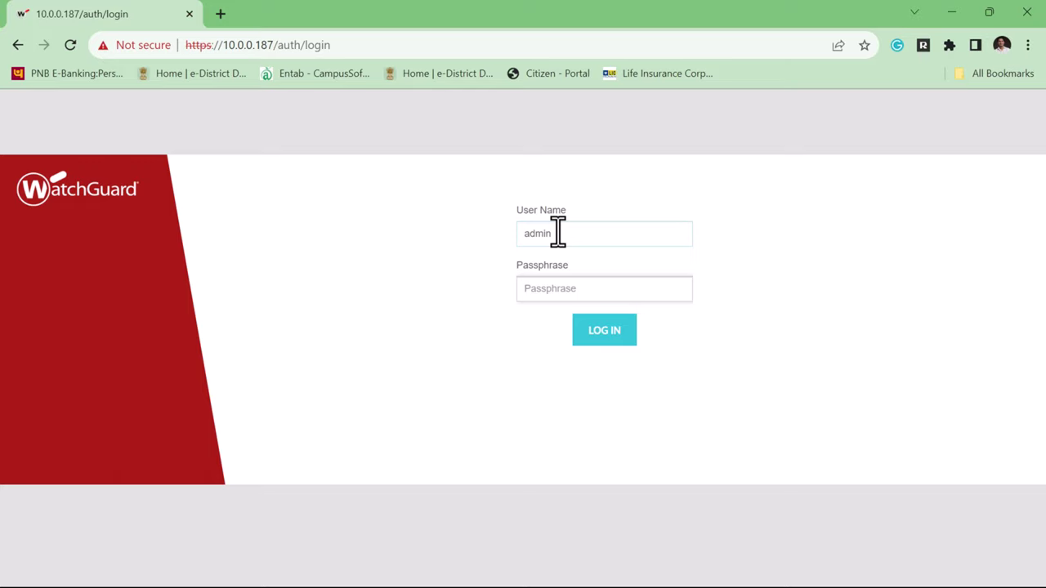
pyautogui.write('•••••••••')
pyautogui.press('Return')
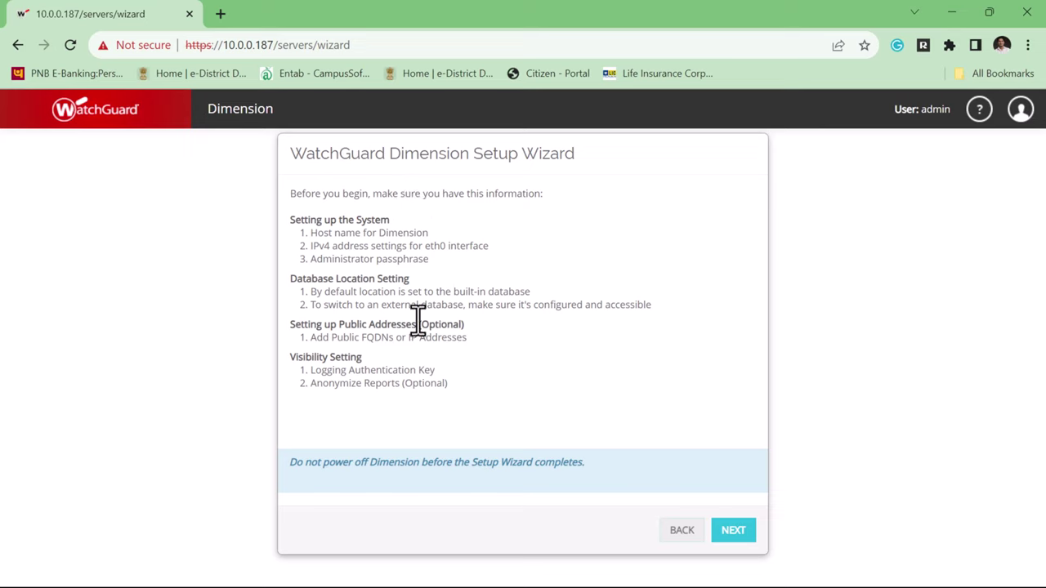
# Set the System Information IP address method to DHCP and advance to Database Location Setting.
pyautogui.click(732, 532)
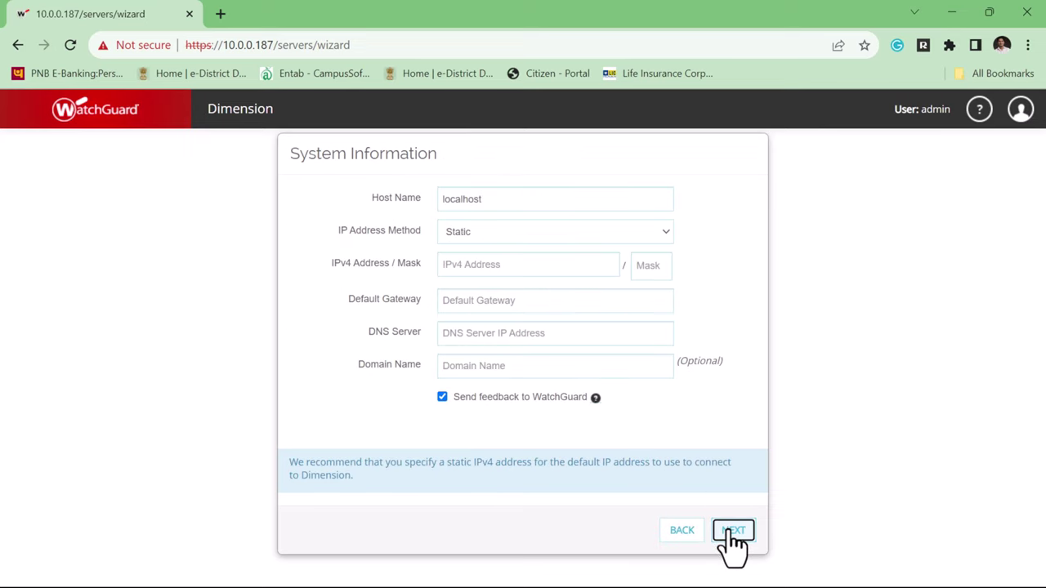
pyautogui.click(467, 204)
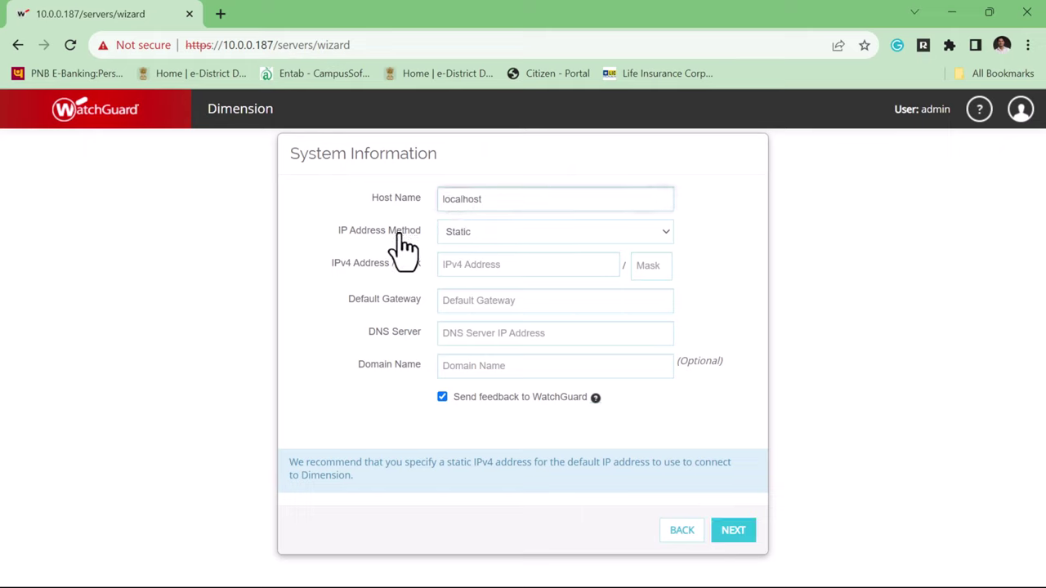
pyautogui.click(503, 237)
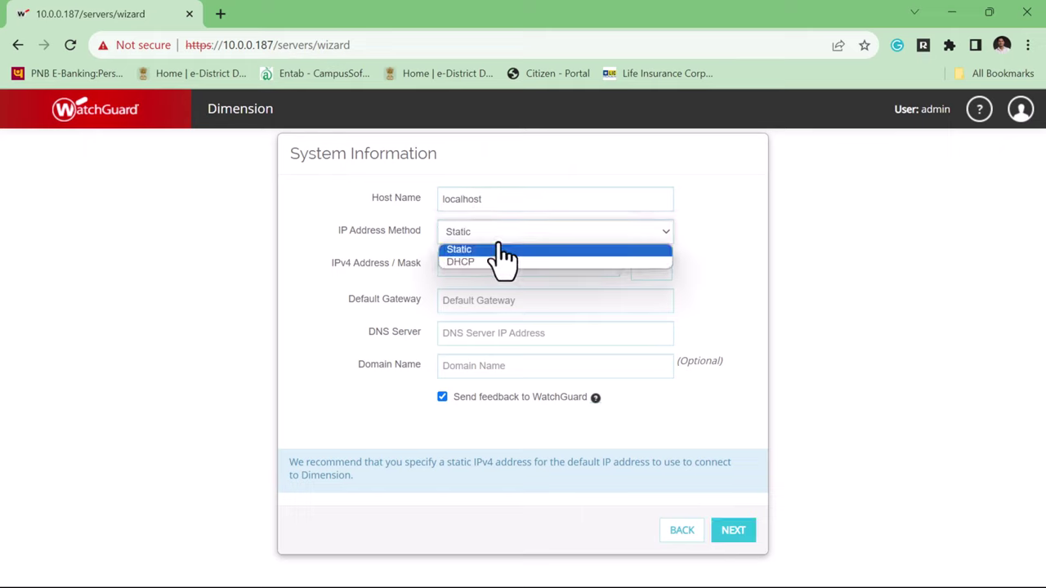
pyautogui.click(398, 243)
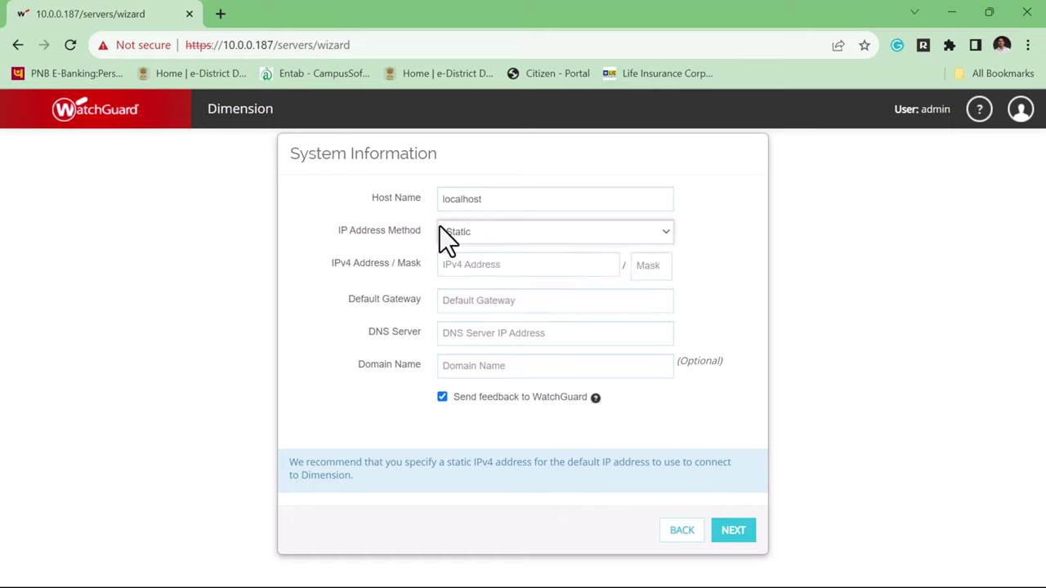
pyautogui.click(462, 233)
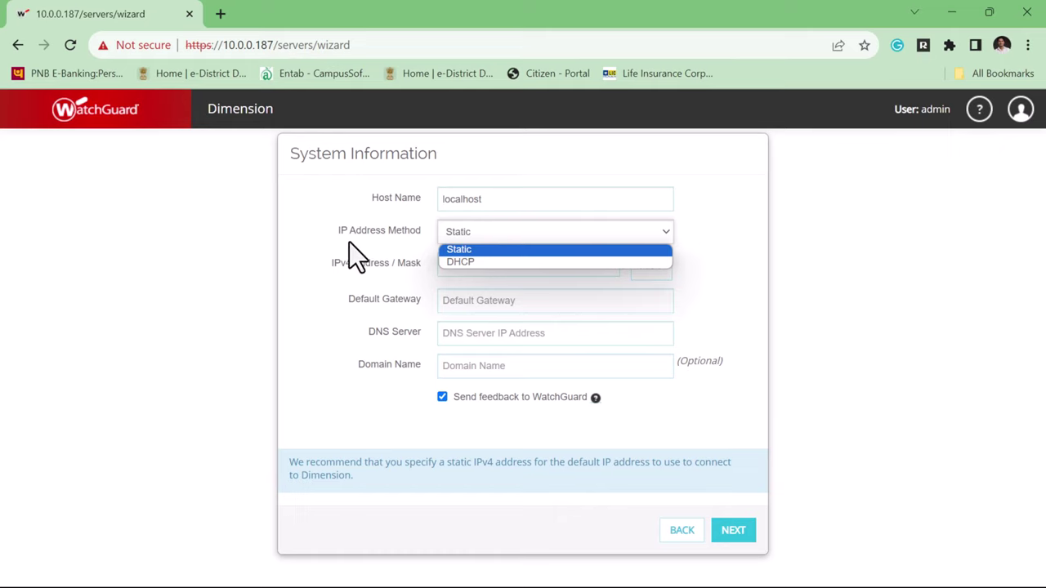
pyautogui.click(349, 242)
pyautogui.click(462, 235)
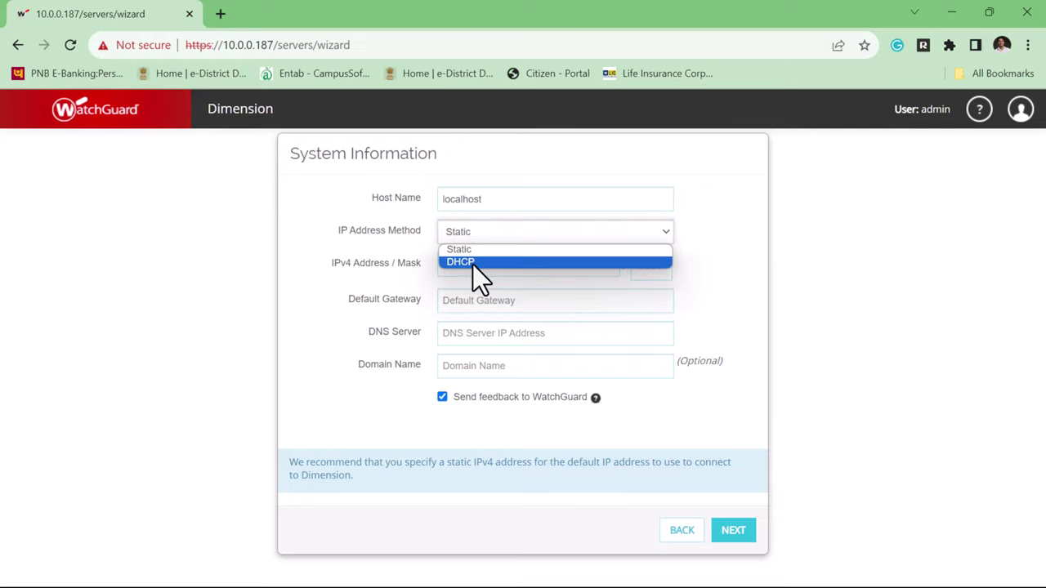
pyautogui.click(478, 262)
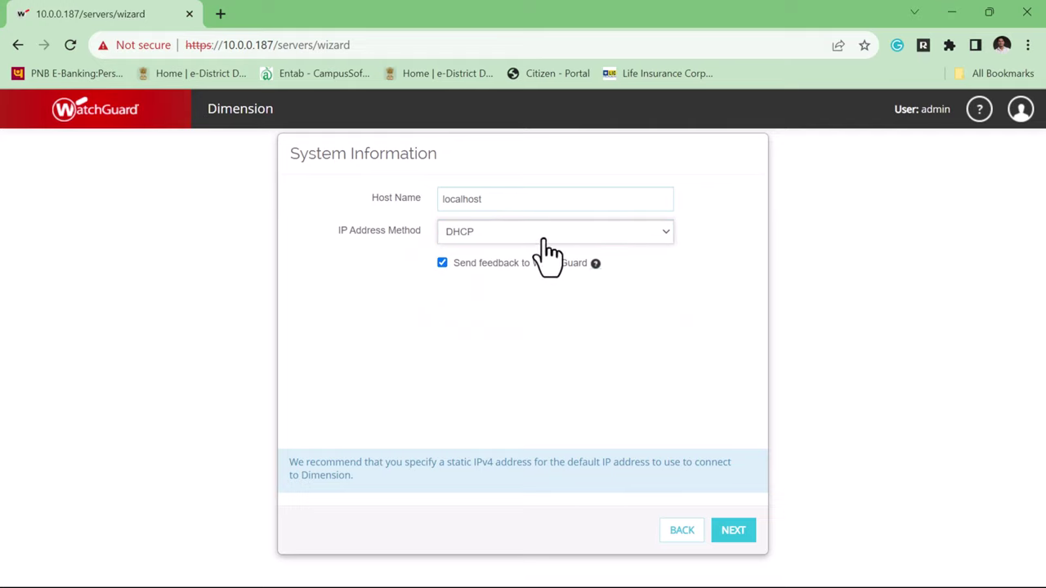
pyautogui.click(545, 241)
pyautogui.click(501, 250)
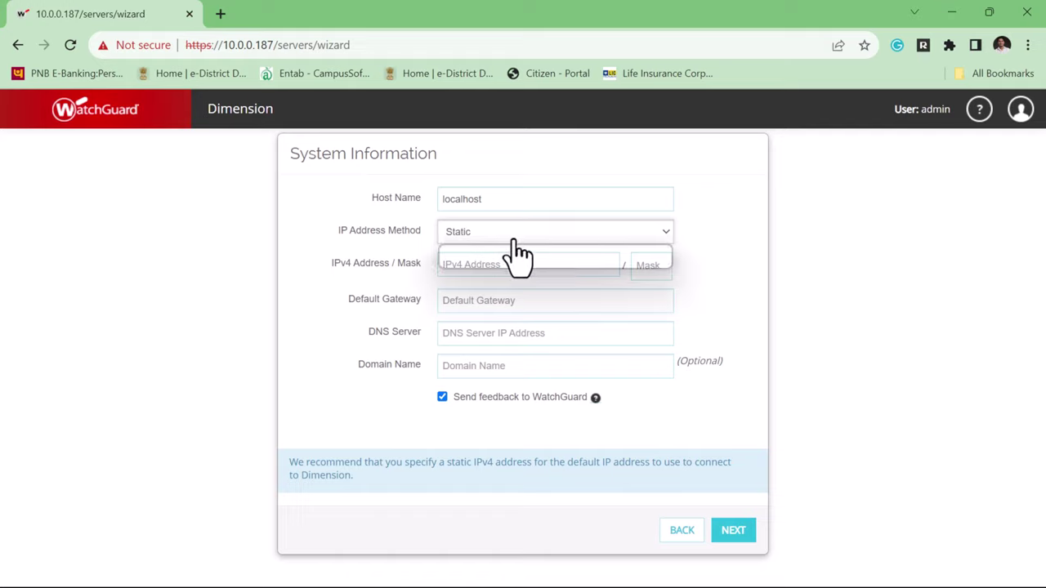
pyautogui.click(491, 262)
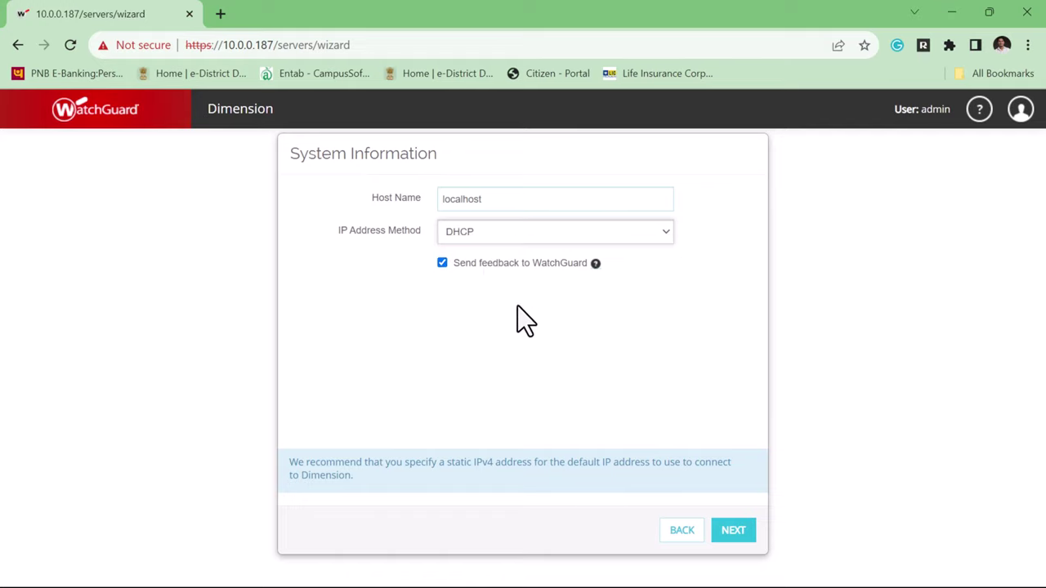
pyautogui.click(541, 301)
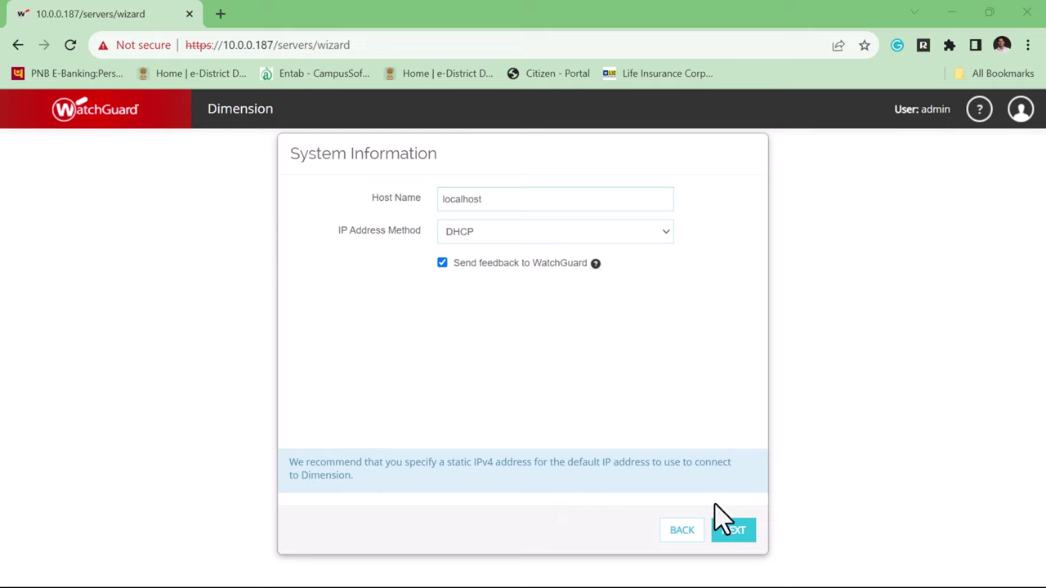
pyautogui.click(733, 530)
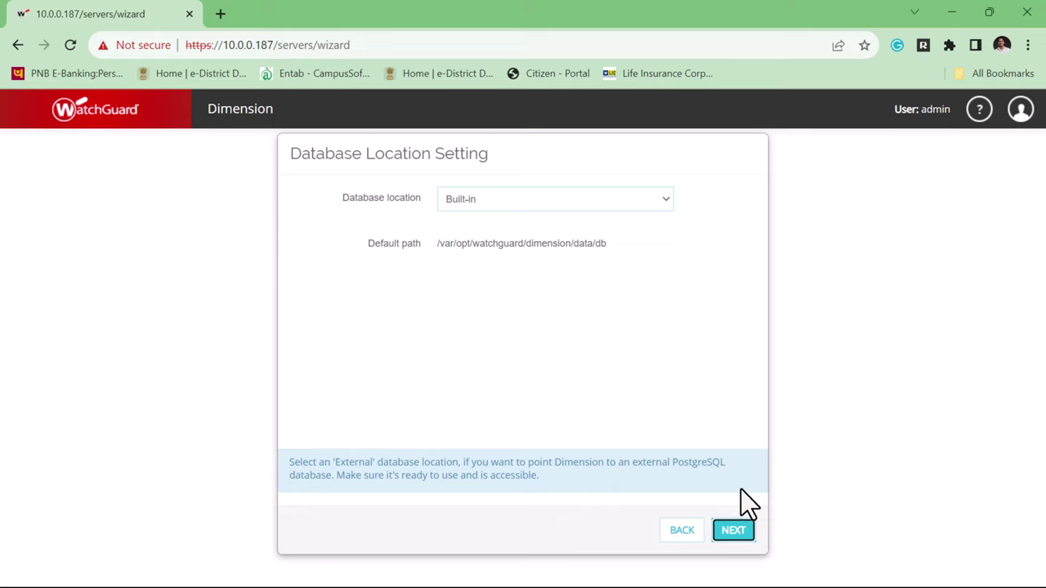
# Accept the built-in database location, then check and confirm the administrator passphrase.
pyautogui.click(736, 533)
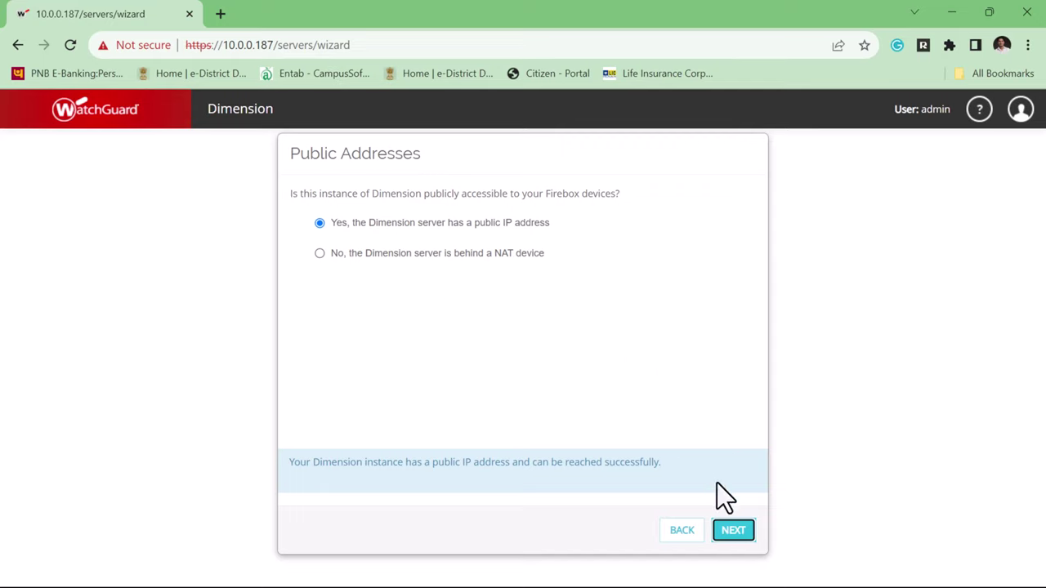
pyautogui.click(733, 531)
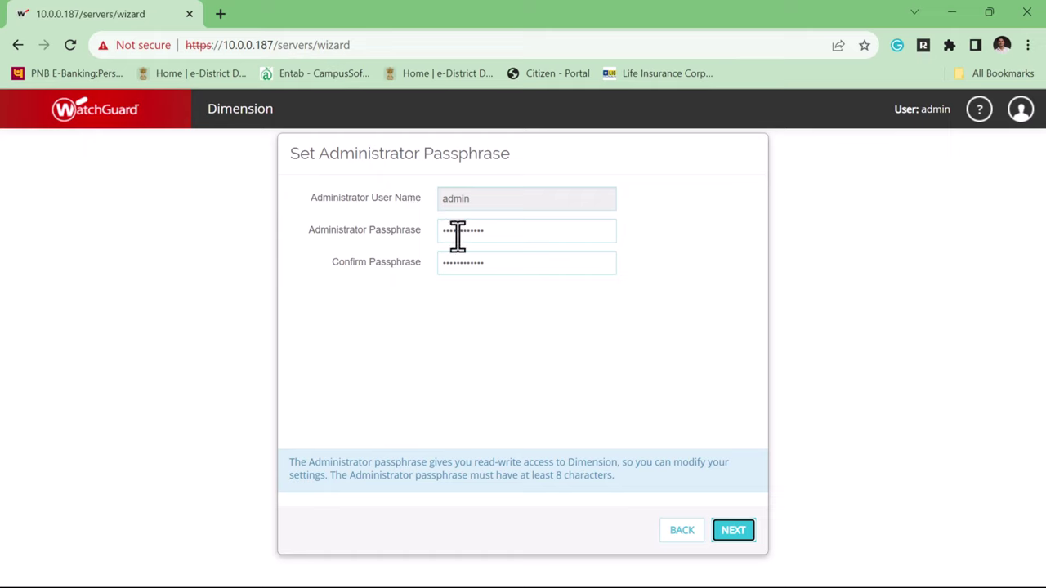
pyautogui.doubleClick(500, 239)
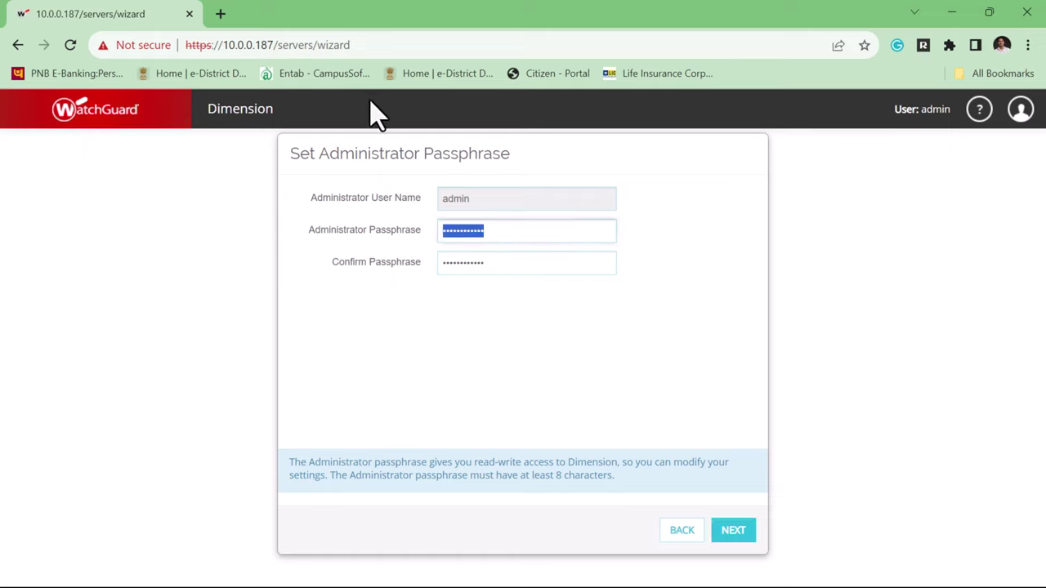
pyautogui.click(535, 236)
pyautogui.press('Tab')
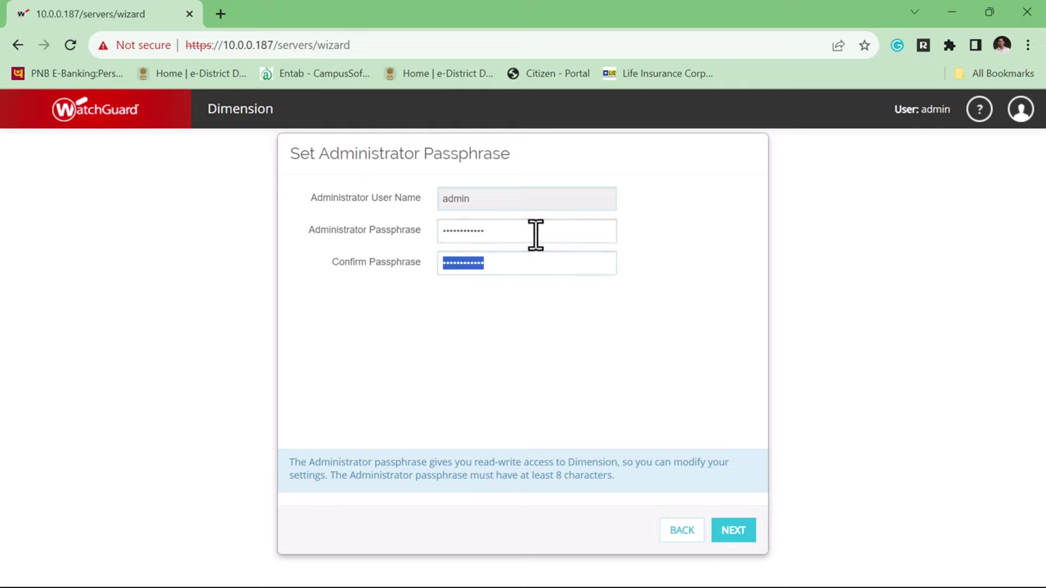
pyautogui.press('End')
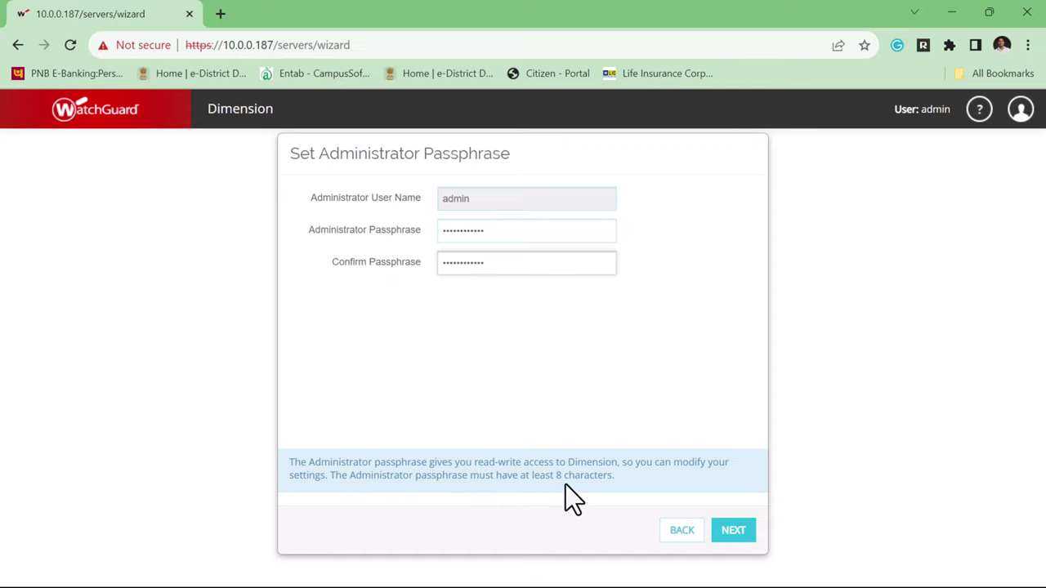
pyautogui.click(731, 533)
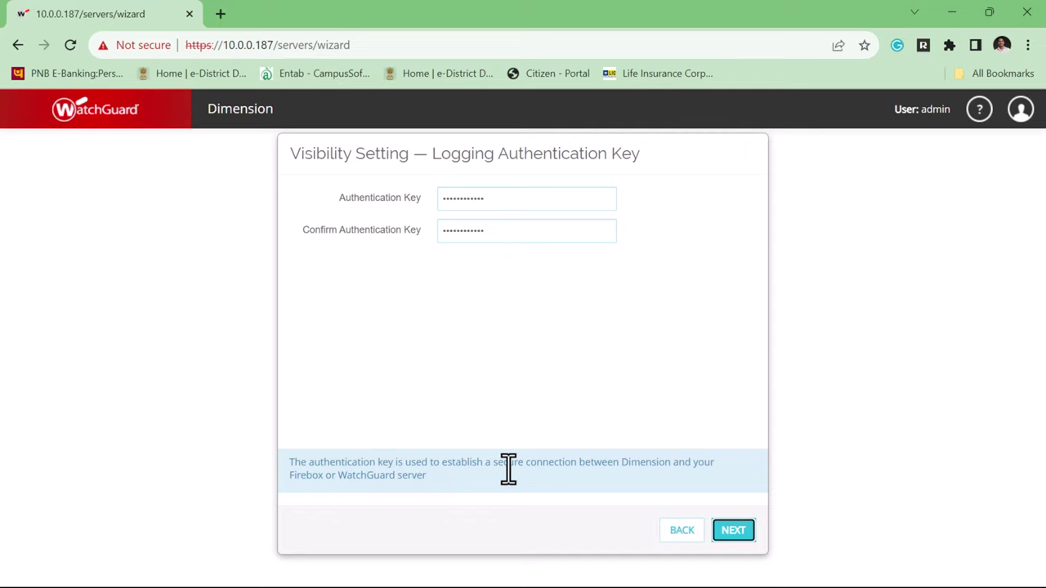
# Verify the Authentication Key and Confirm Authentication Key entries, then continue.
pyautogui.click(678, 531)
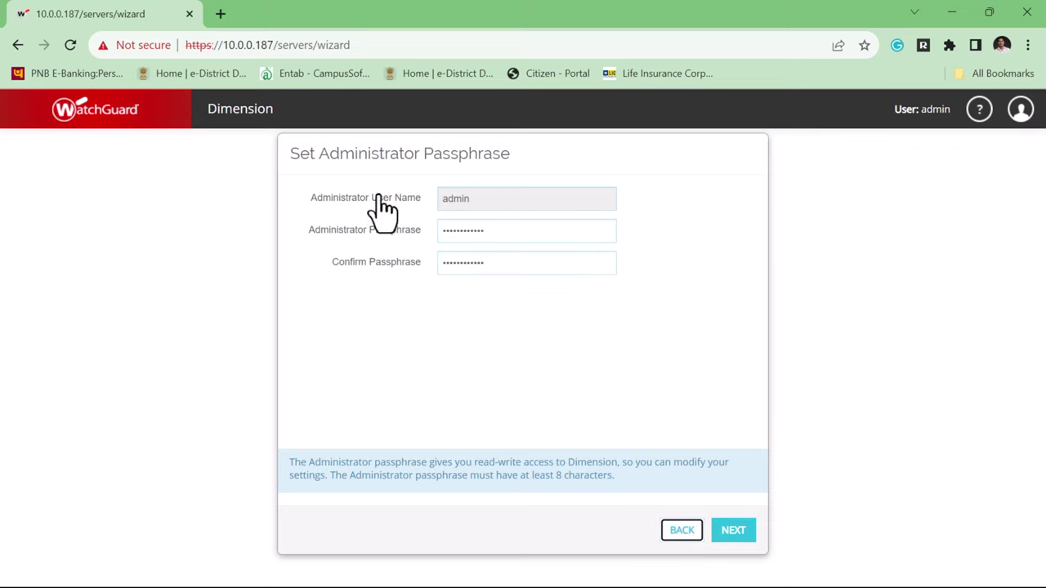
pyautogui.click(732, 533)
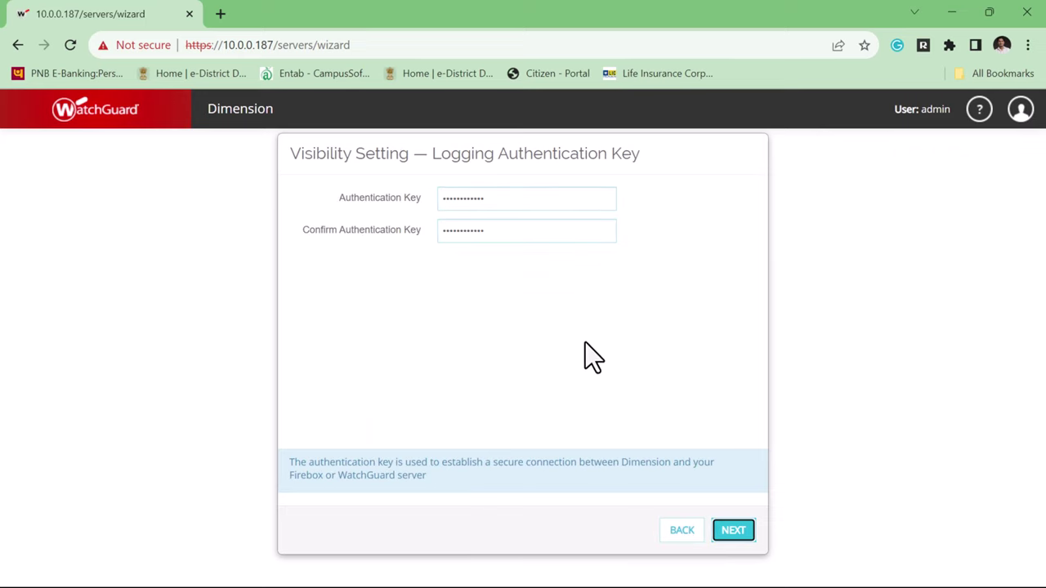
pyautogui.click(511, 198)
pyautogui.doubleClick(511, 199)
pyautogui.click(511, 199)
pyautogui.press('Tab')
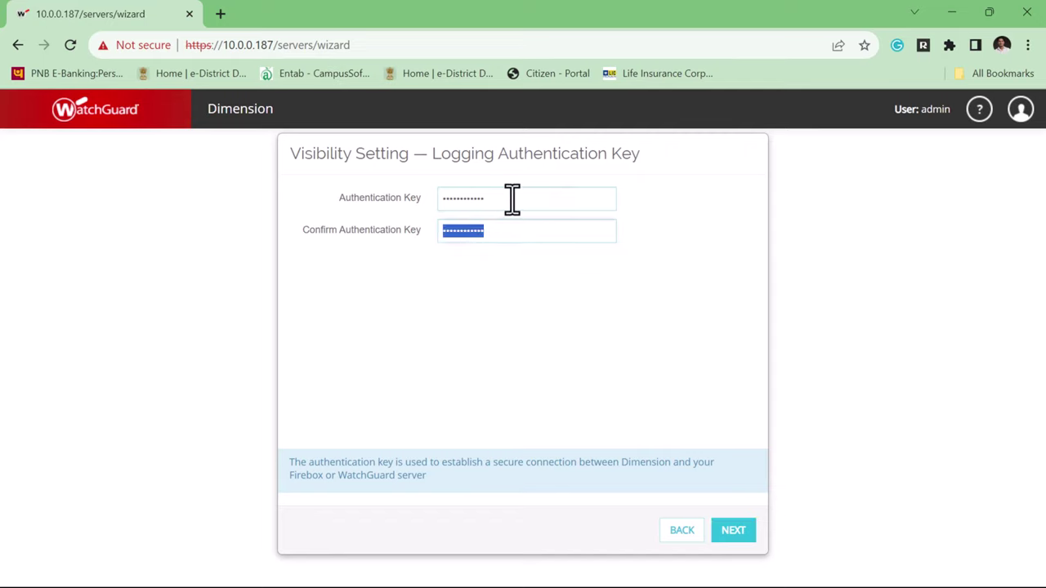
pyautogui.click(512, 198)
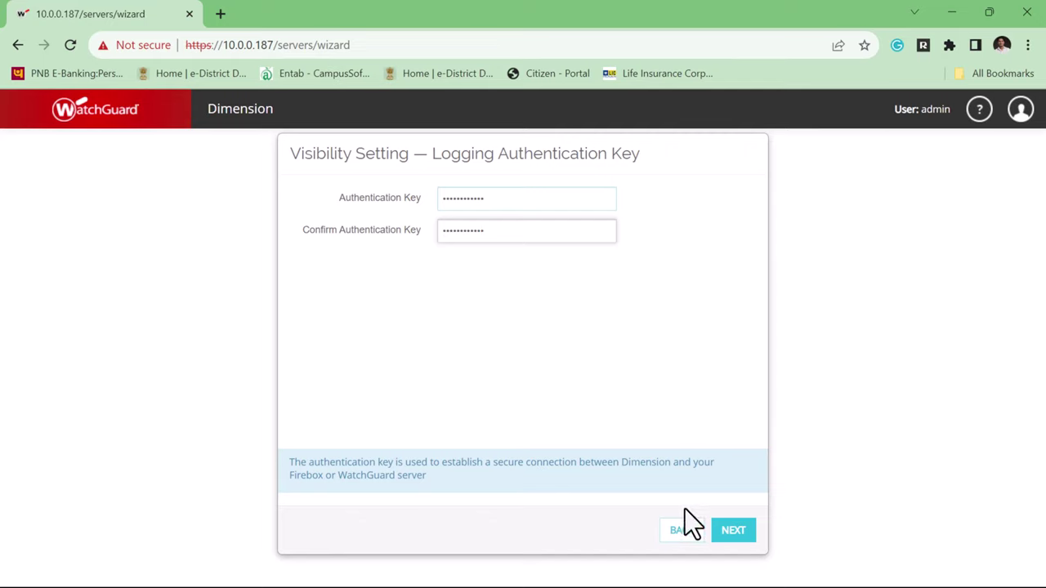
pyautogui.click(733, 531)
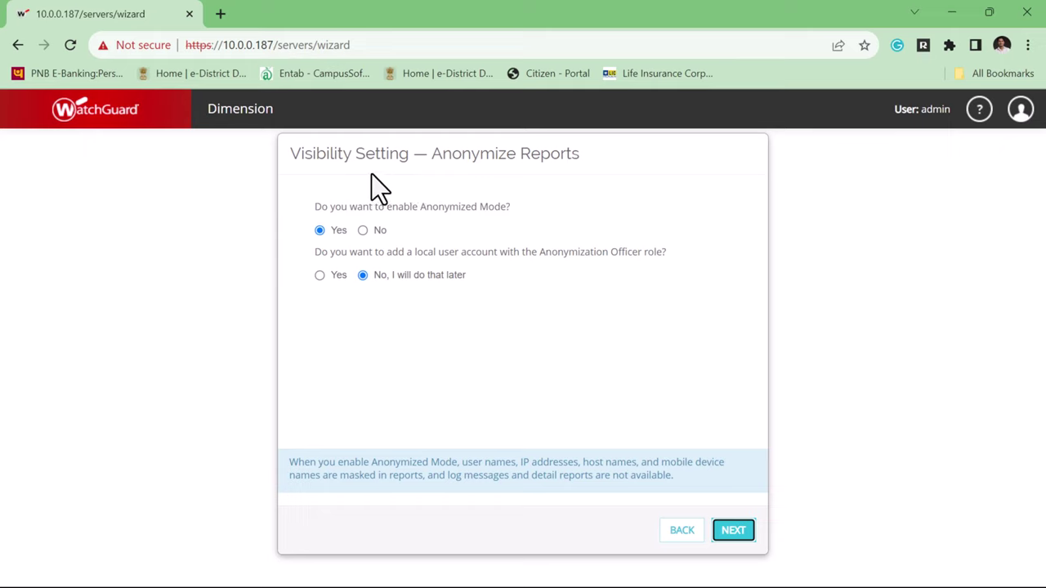
# Leave Anonymized Mode at Yes with no Anonymization Officer account, and continue to review.
pyautogui.click(363, 232)
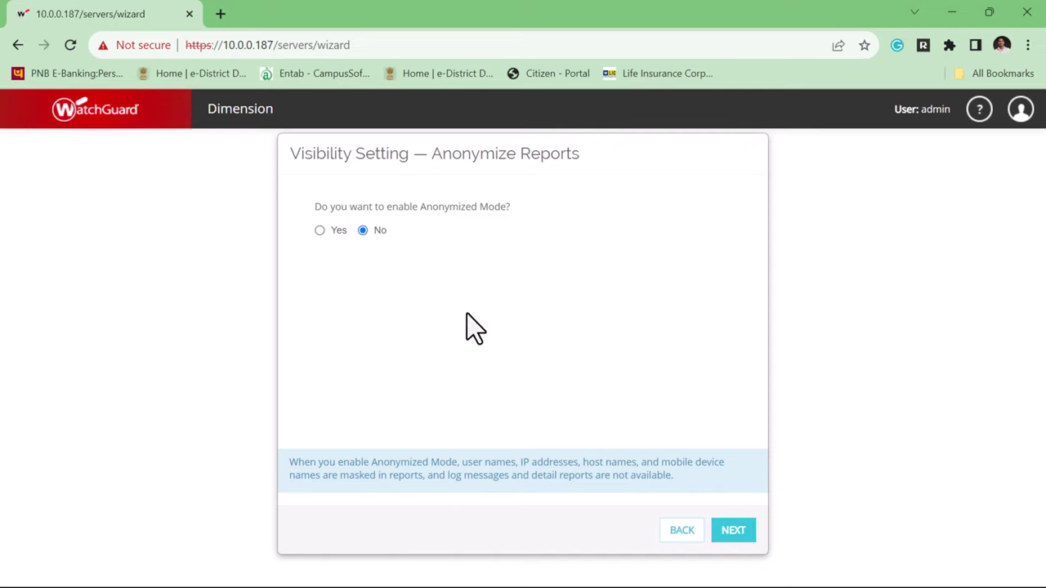
pyautogui.click(320, 231)
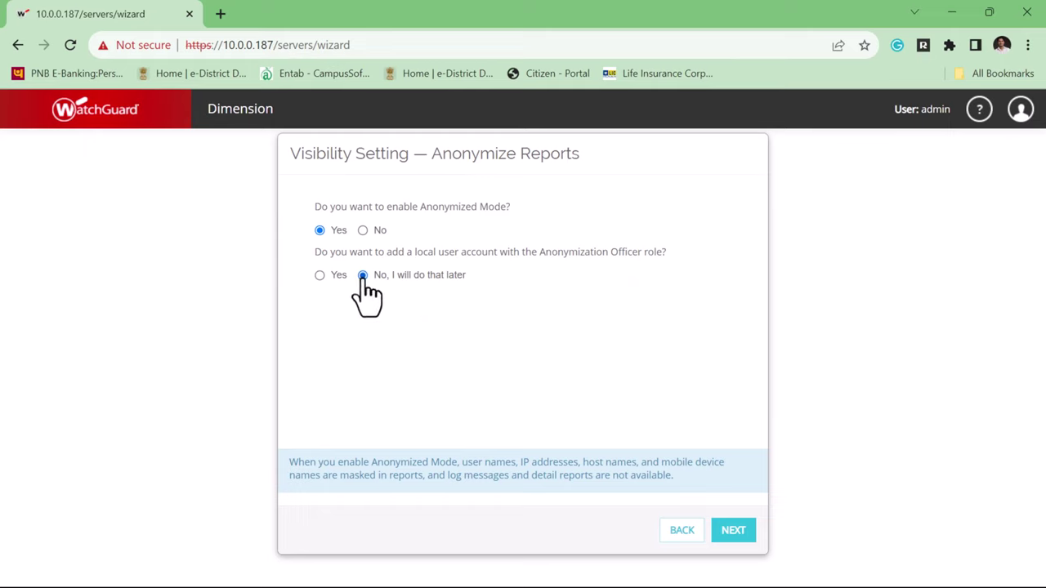
pyautogui.click(725, 535)
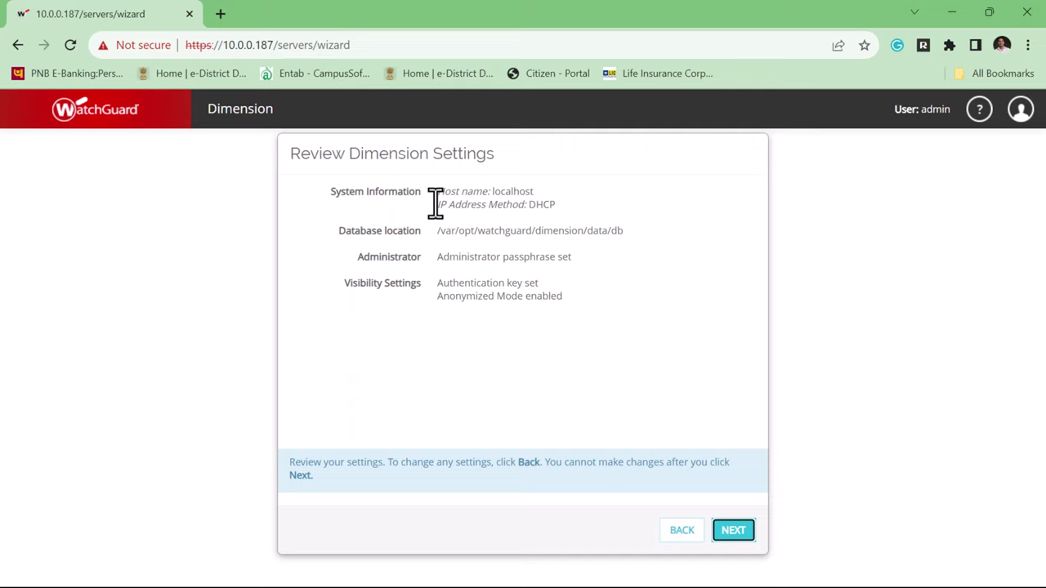
# Apply the reviewed settings and wait for the wizard to return to login.
pyautogui.click(732, 533)
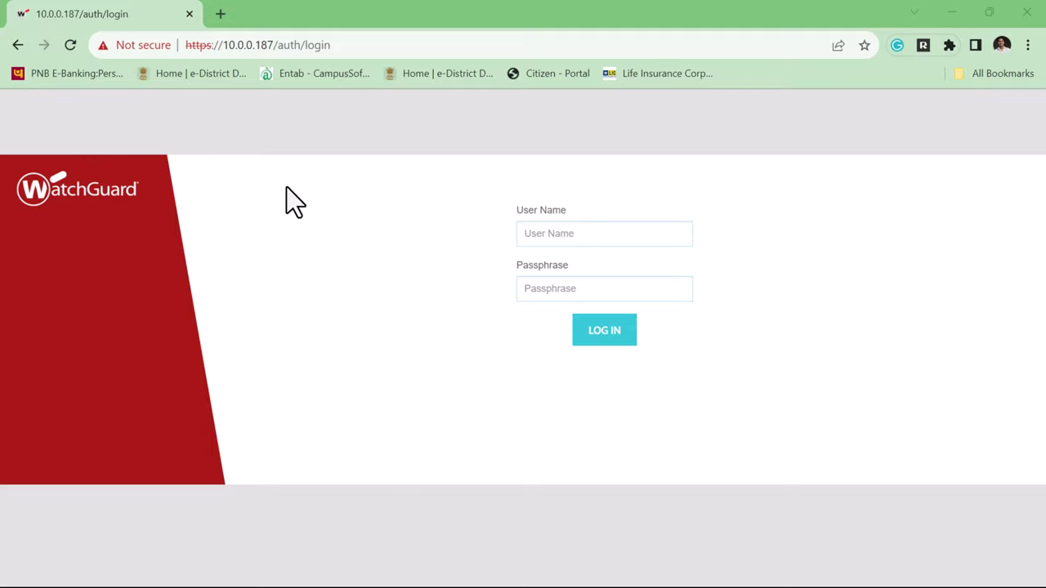
# Reload the login page and sign in as admin with the pasted passphrase.
pyautogui.click(384, 44)
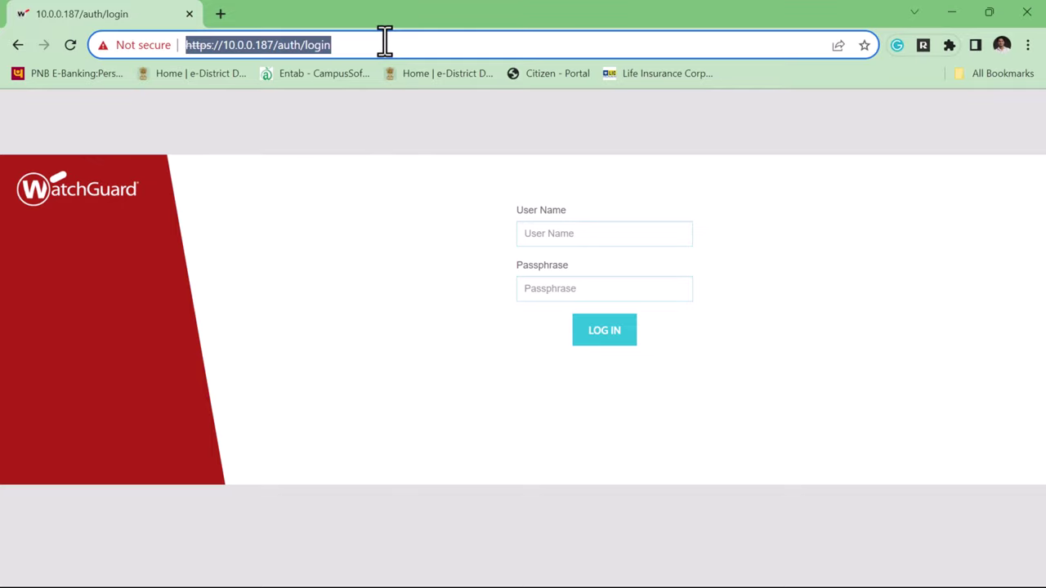
pyautogui.press('Return')
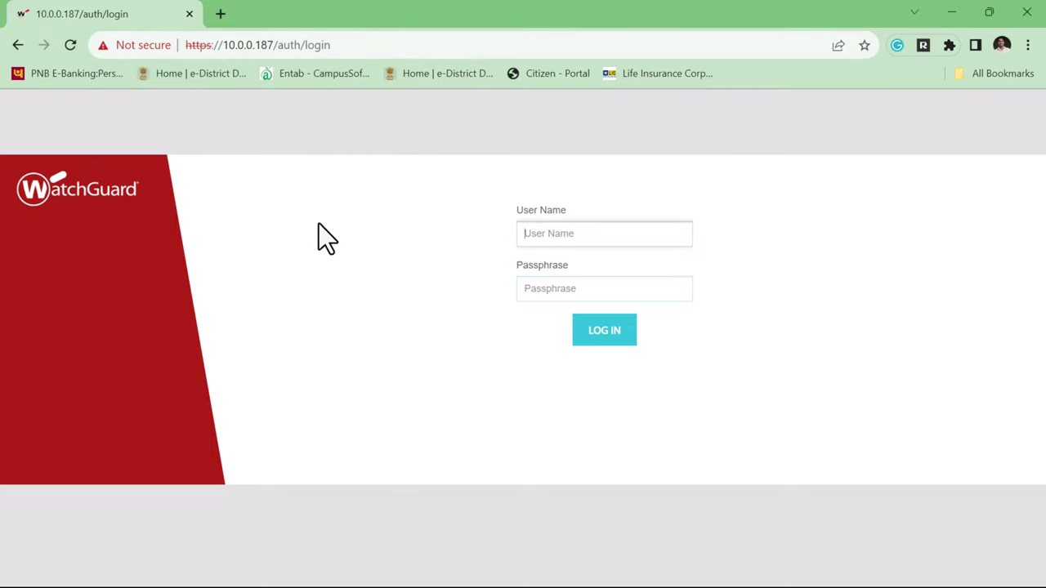
pyautogui.click(551, 234)
pyautogui.write('admin')
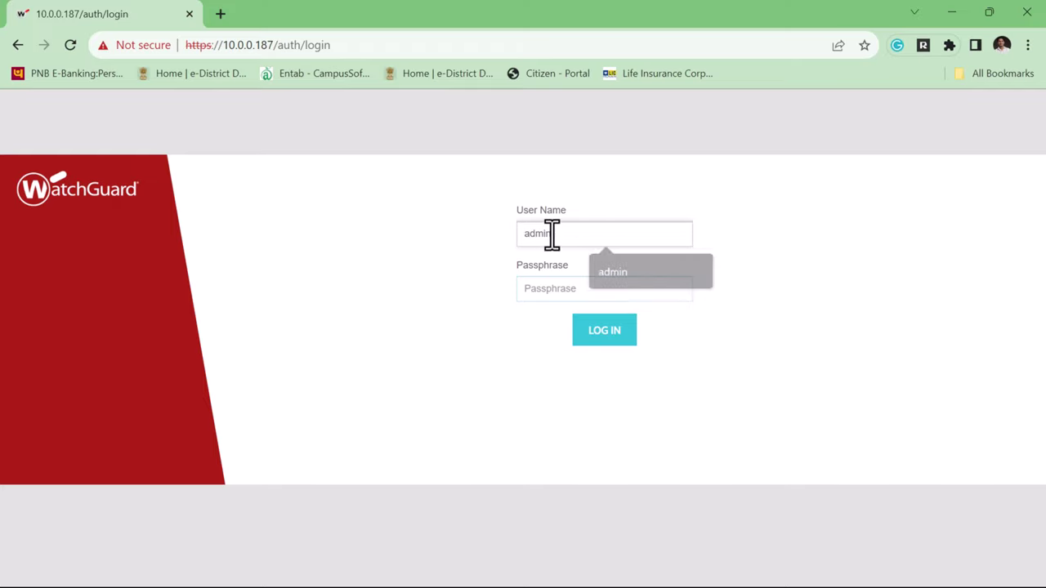
pyautogui.click(553, 284)
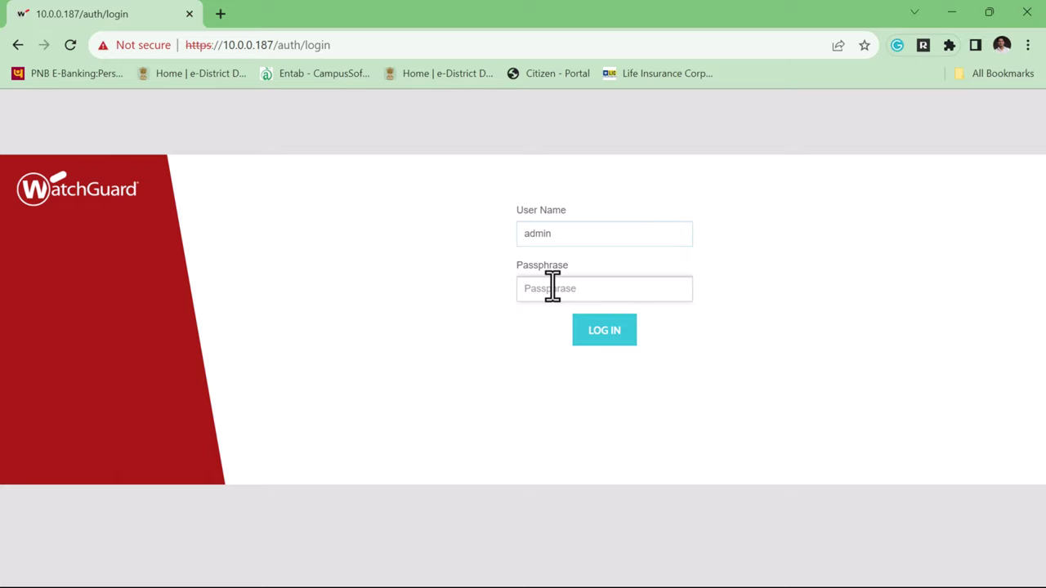
pyautogui.hotkey('ctrl', 'v')
pyautogui.click(592, 334)
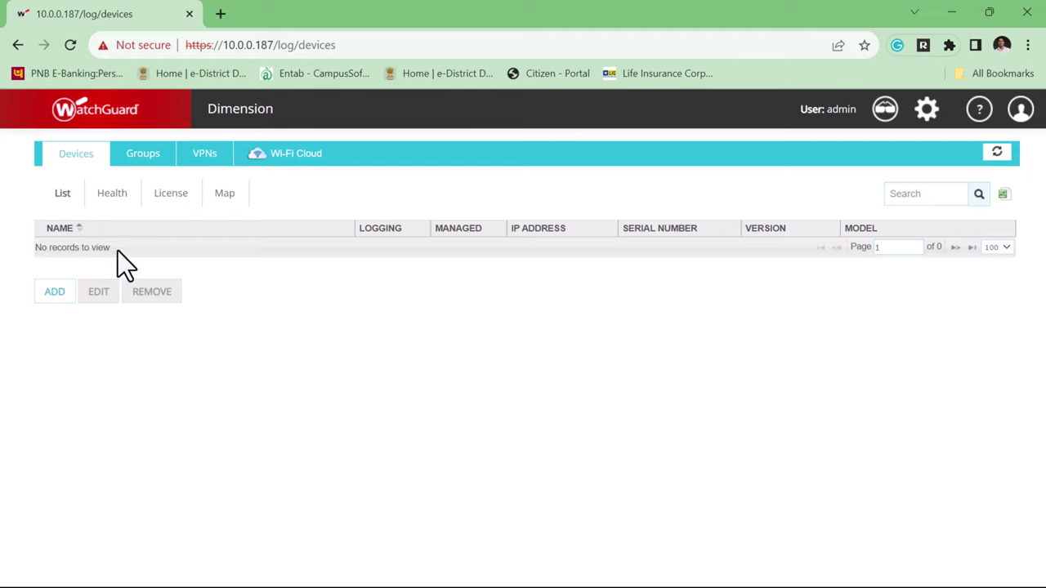
pyautogui.click(54, 291)
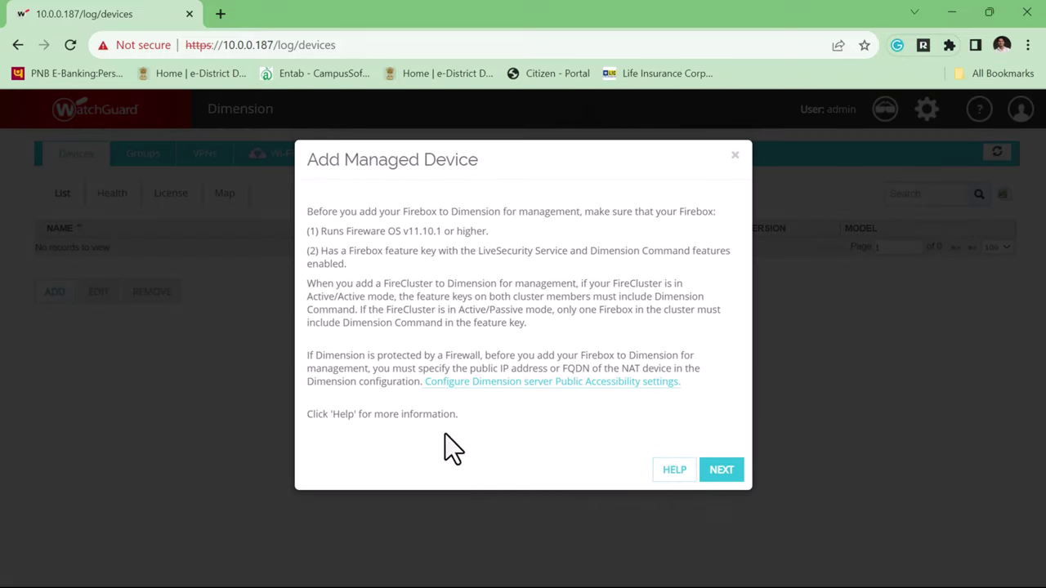
pyautogui.click(714, 475)
pyautogui.click(672, 472)
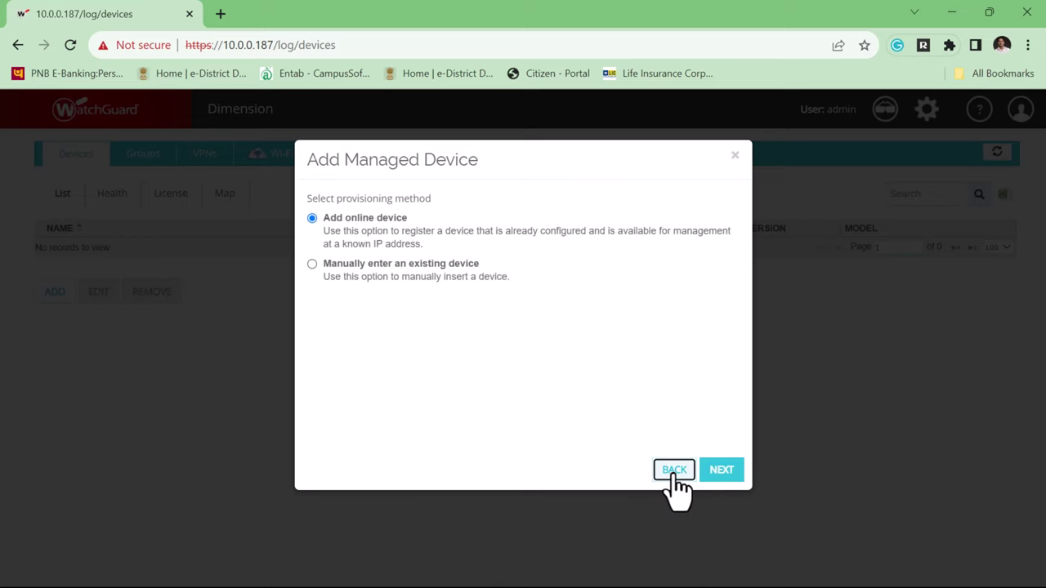
pyautogui.click(401, 270)
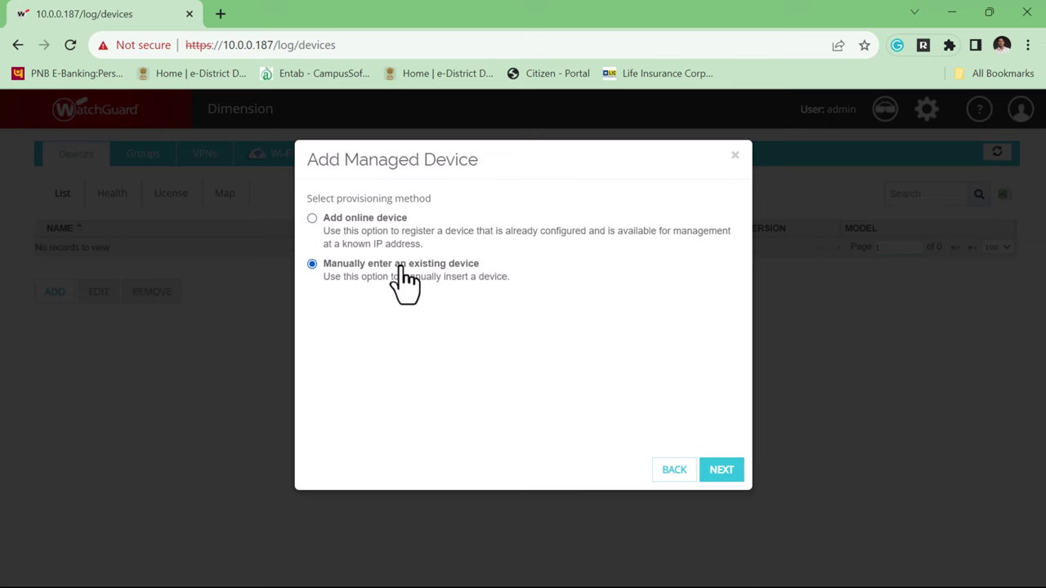
pyautogui.click(666, 474)
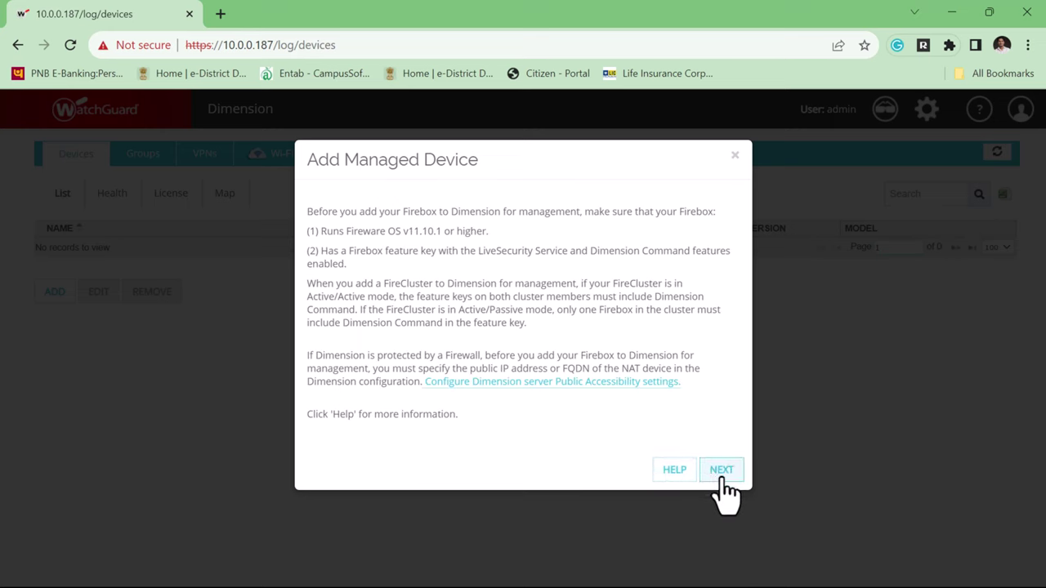
pyautogui.press('Escape')
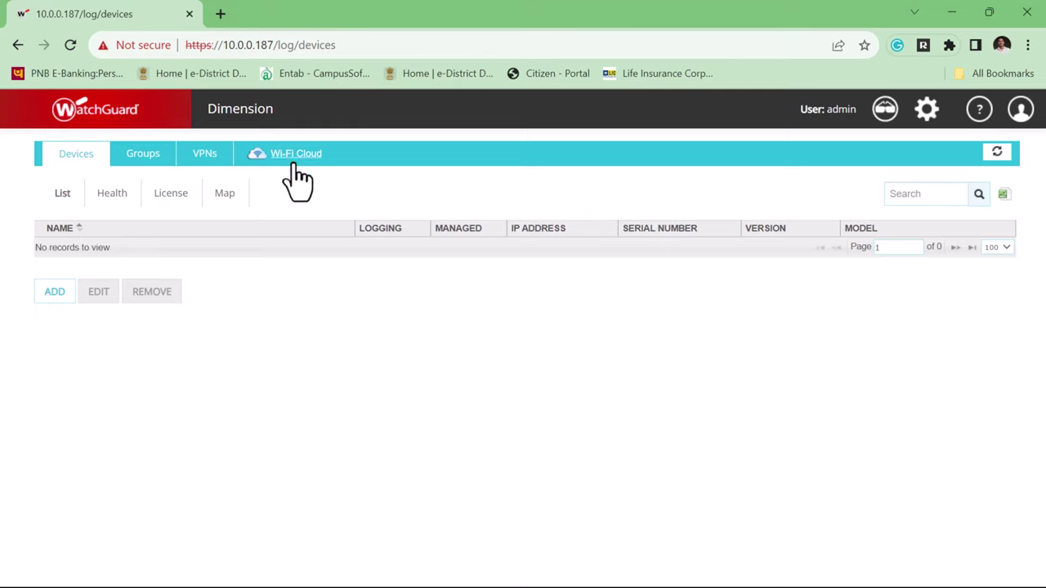
# In a new tab, open the Firebox at 10.0.0.1:8080, past the certificate warning.
pyautogui.click(220, 14)
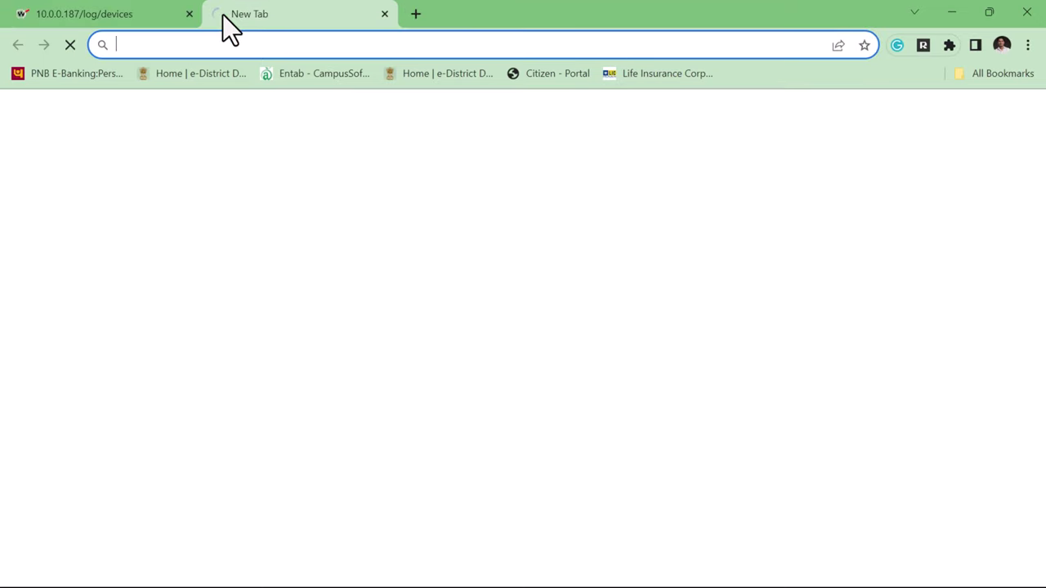
pyautogui.write('10.0.0.1')
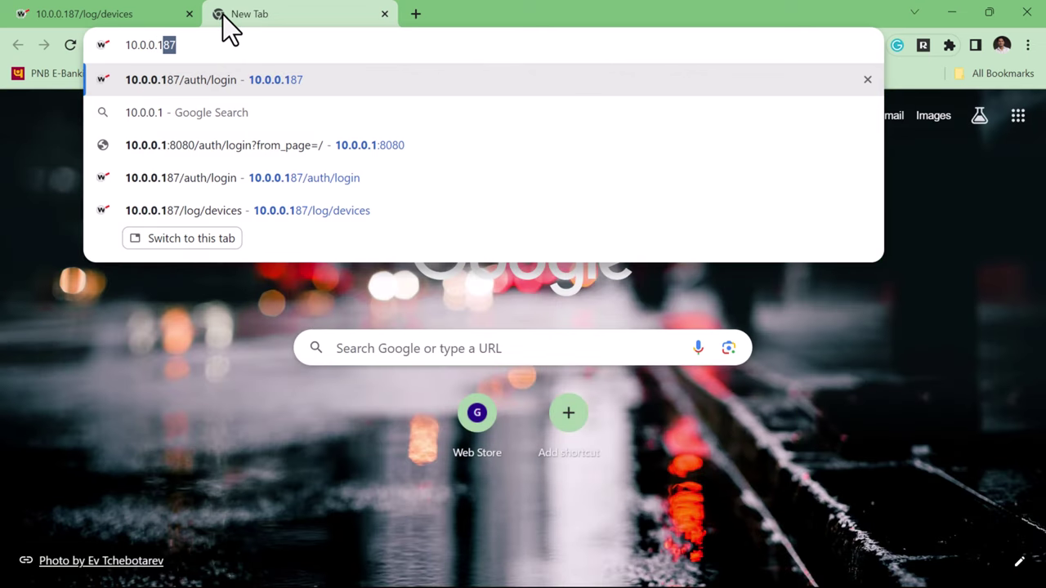
pyautogui.write(':808')
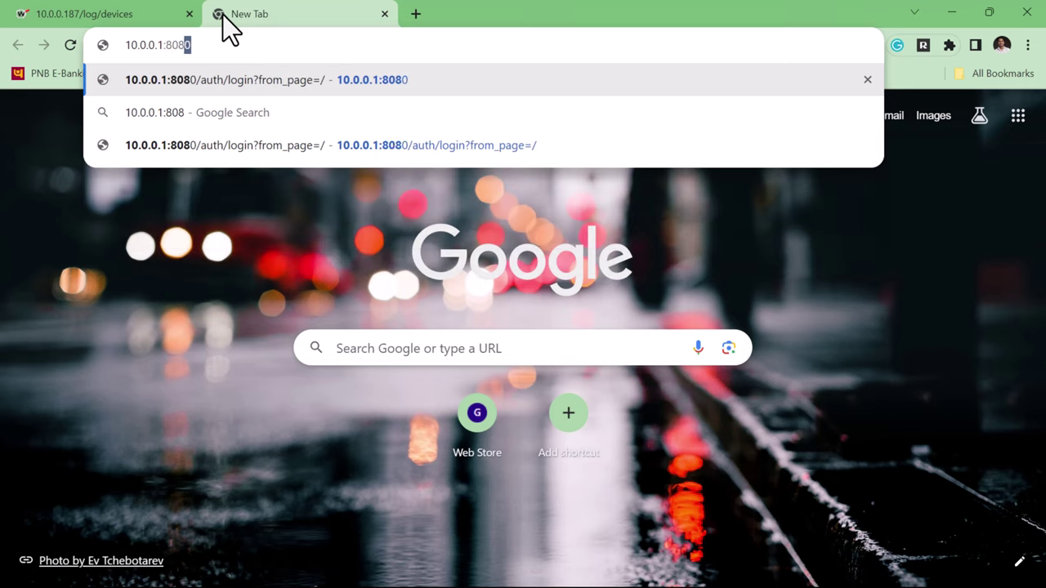
pyautogui.write('0')
pyautogui.press('Return')
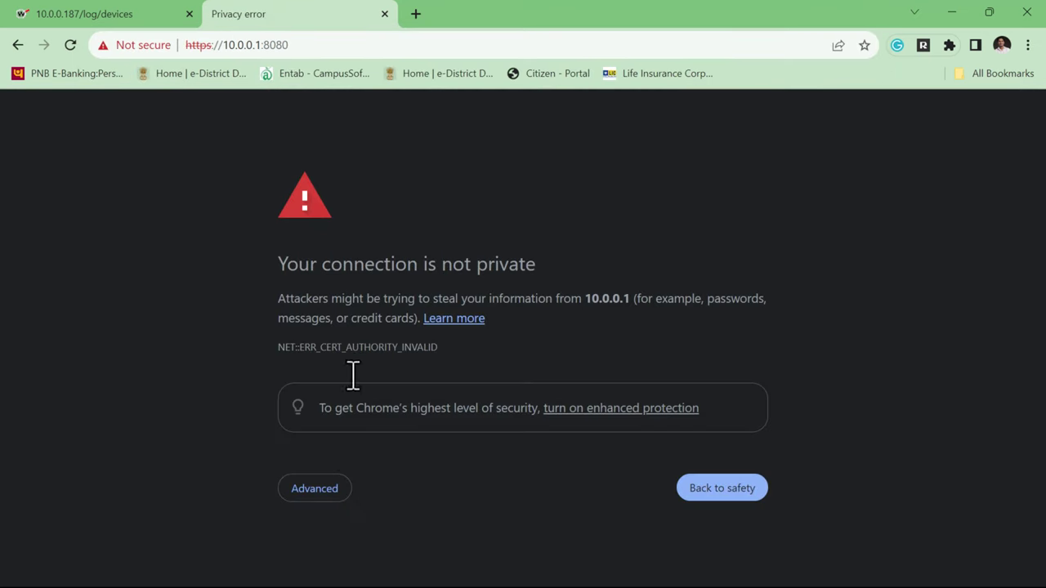
pyautogui.click(317, 490)
pyautogui.scroll(-2, 476, 479)
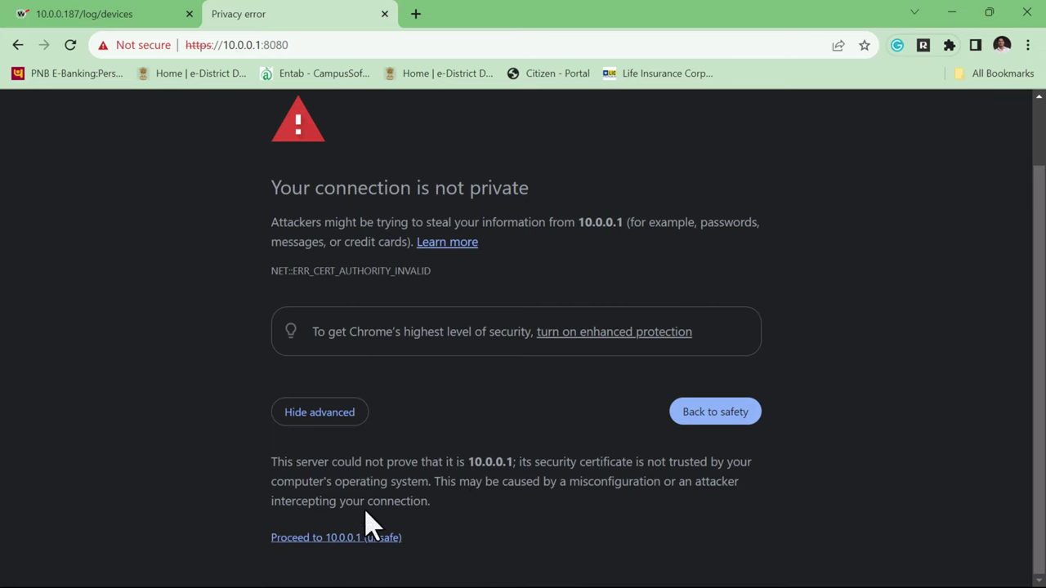
pyautogui.click(341, 537)
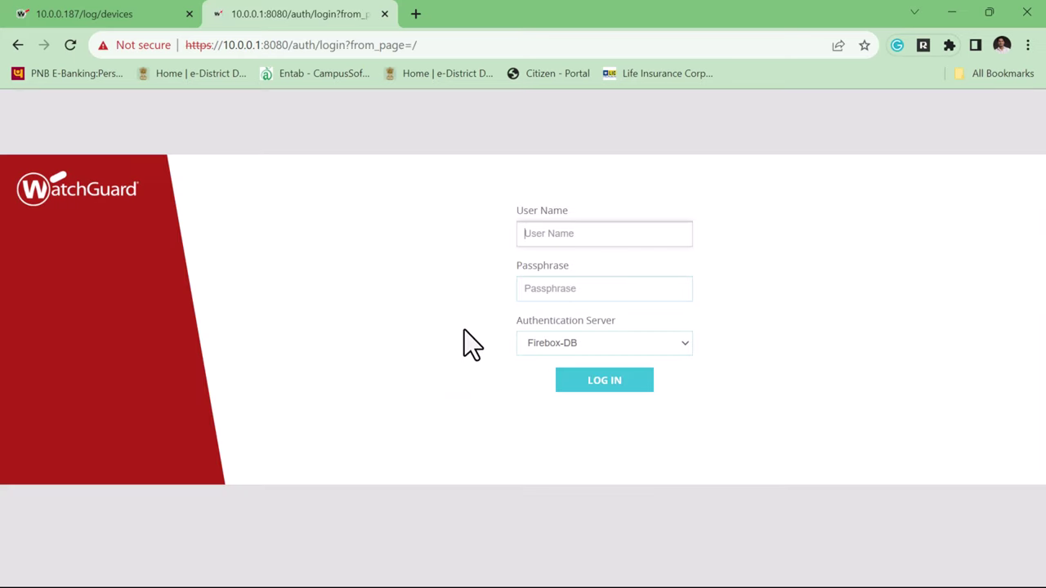
# Log in to Fireware Web UI as the saved admin user with the pasted passphrase.
pyautogui.click(558, 234)
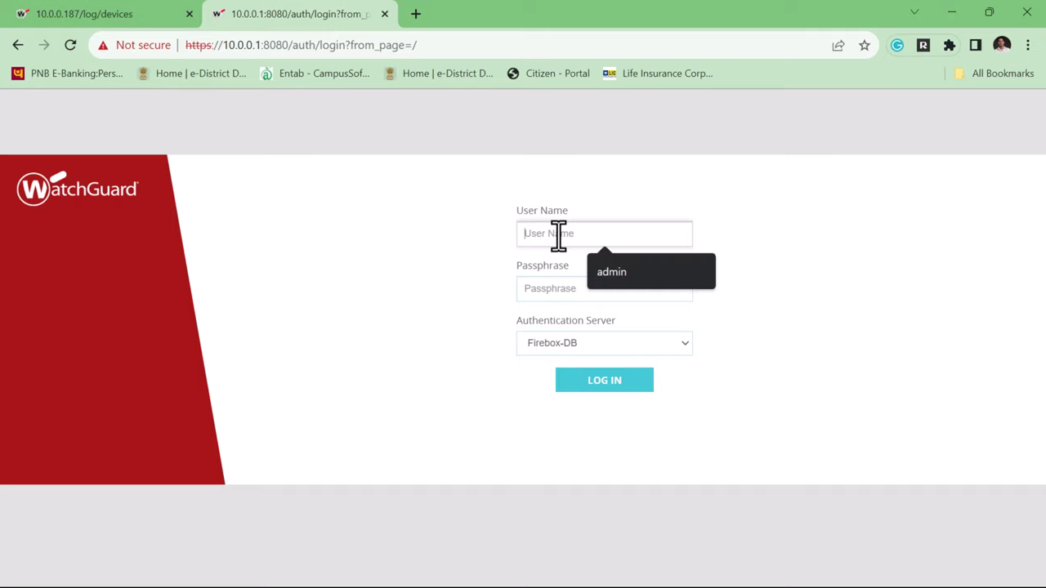
pyautogui.click(612, 275)
pyautogui.click(580, 288)
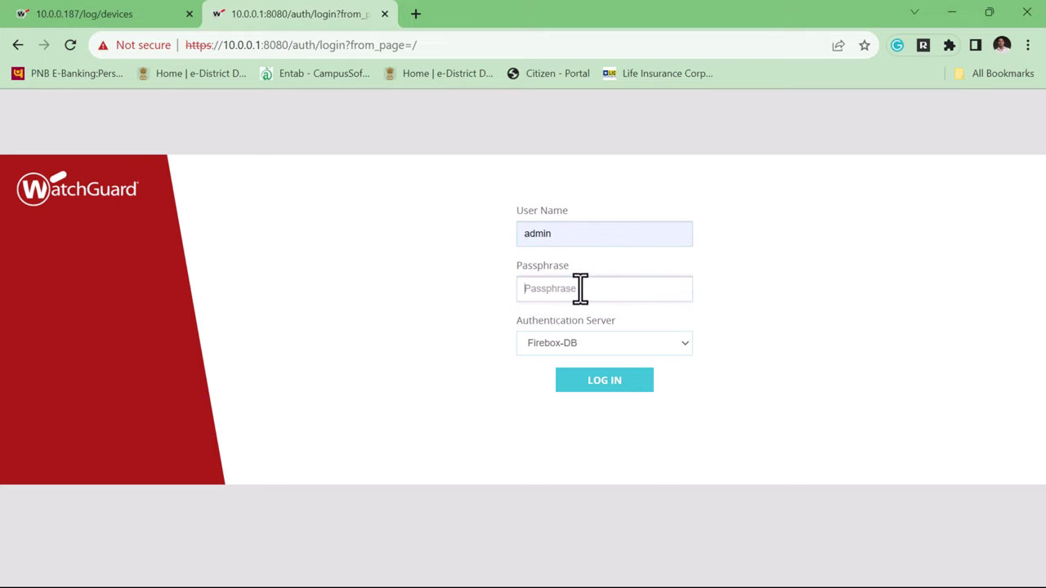
pyautogui.hotkey('ctrl', 'v')
pyautogui.click(605, 382)
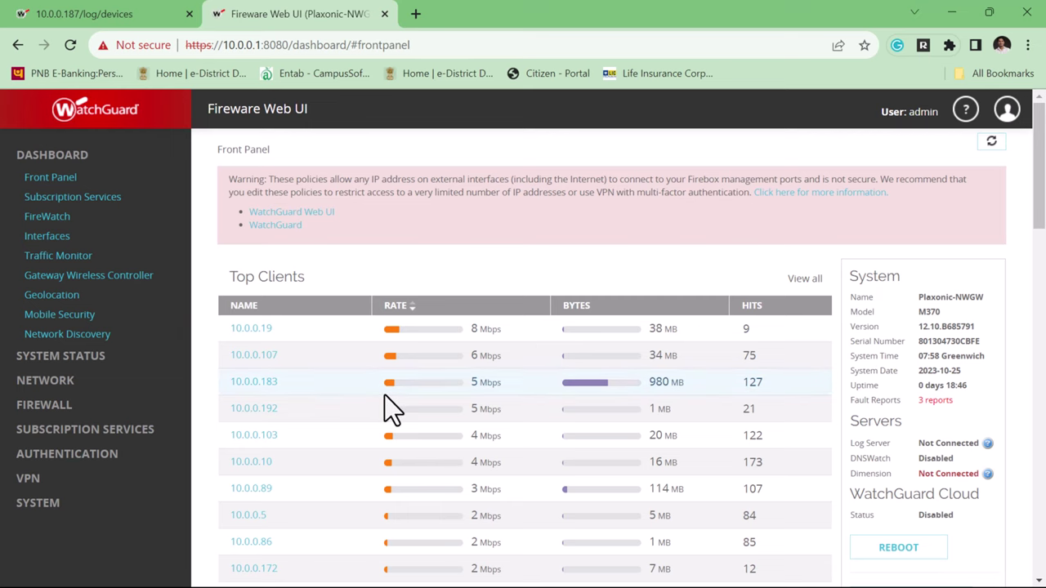
# Open the Logging settings page under System in the sidebar.
pyautogui.scroll(-10, 388, 407)
pyautogui.scroll(8, 384, 394)
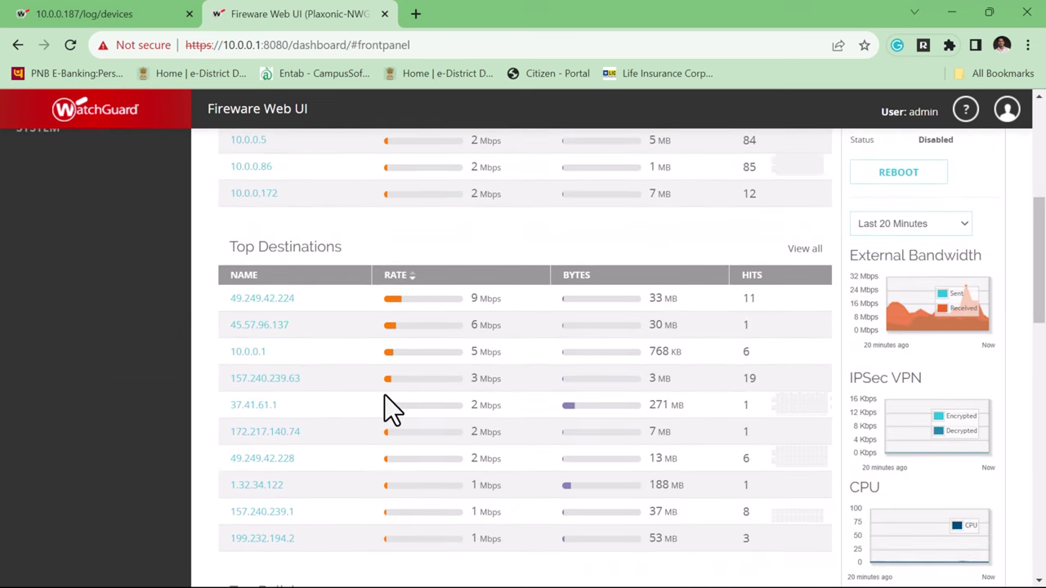
pyautogui.scroll(1, 384, 395)
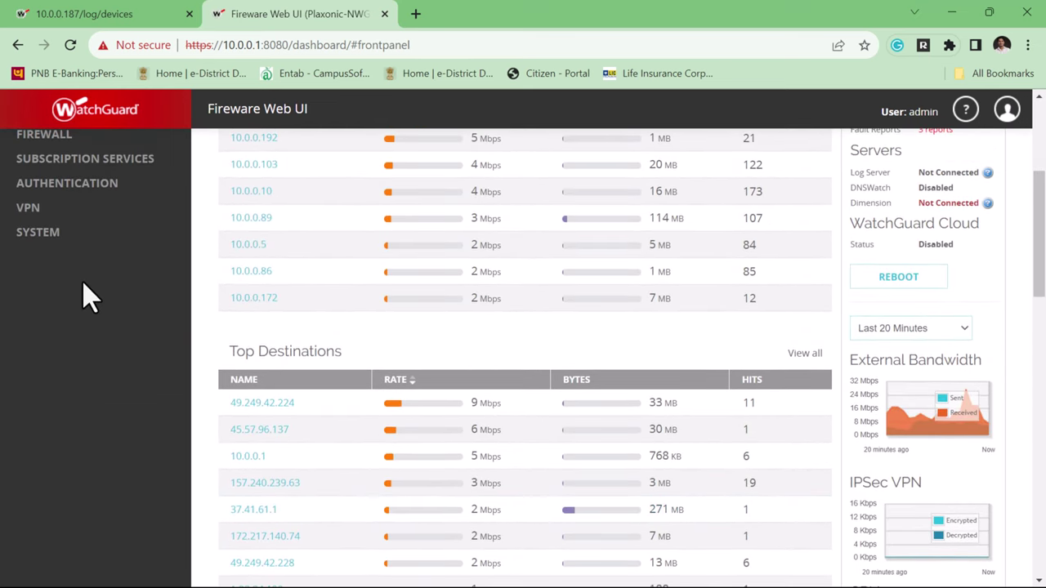
pyautogui.click(64, 236)
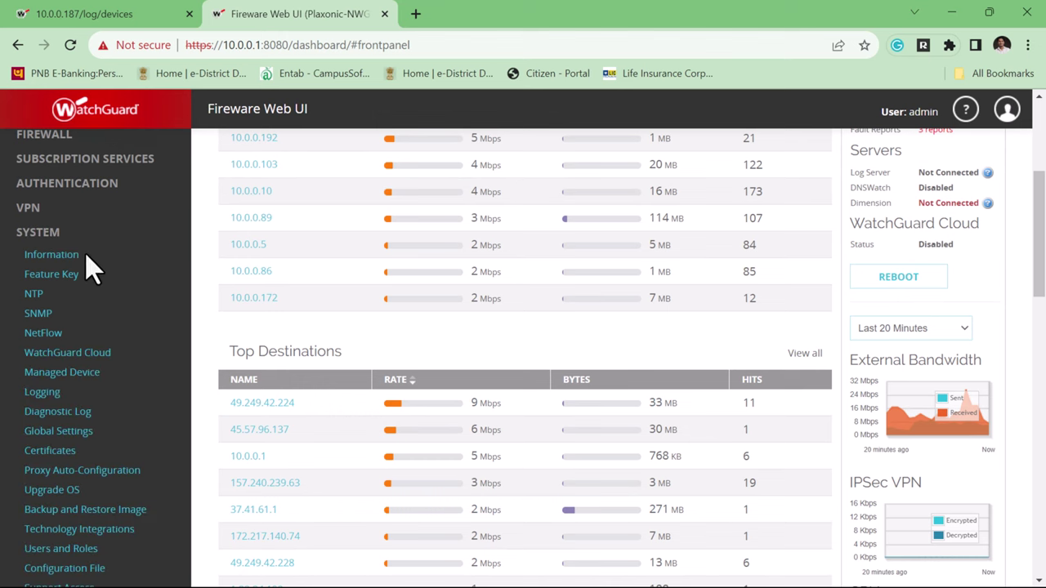
pyautogui.scroll(-3, 73, 258)
pyautogui.scroll(4, 74, 256)
pyautogui.scroll(-1, 74, 256)
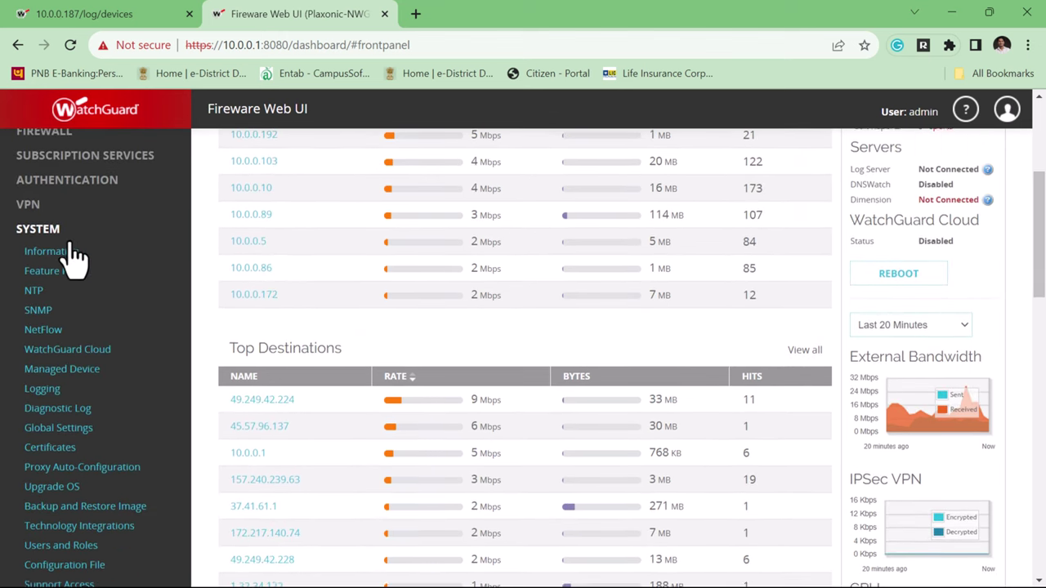
pyautogui.click(41, 368)
# Open an empty Add WatchGuard Log Server form beside the existing 10.0.0.204 entry.
pyautogui.scroll(-1, 49, 392)
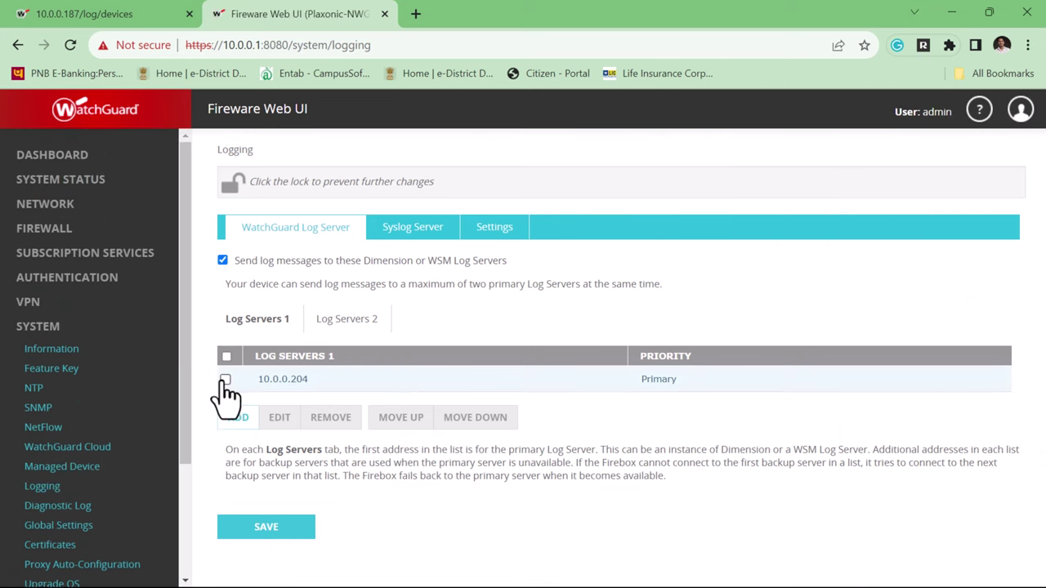
pyautogui.click(235, 185)
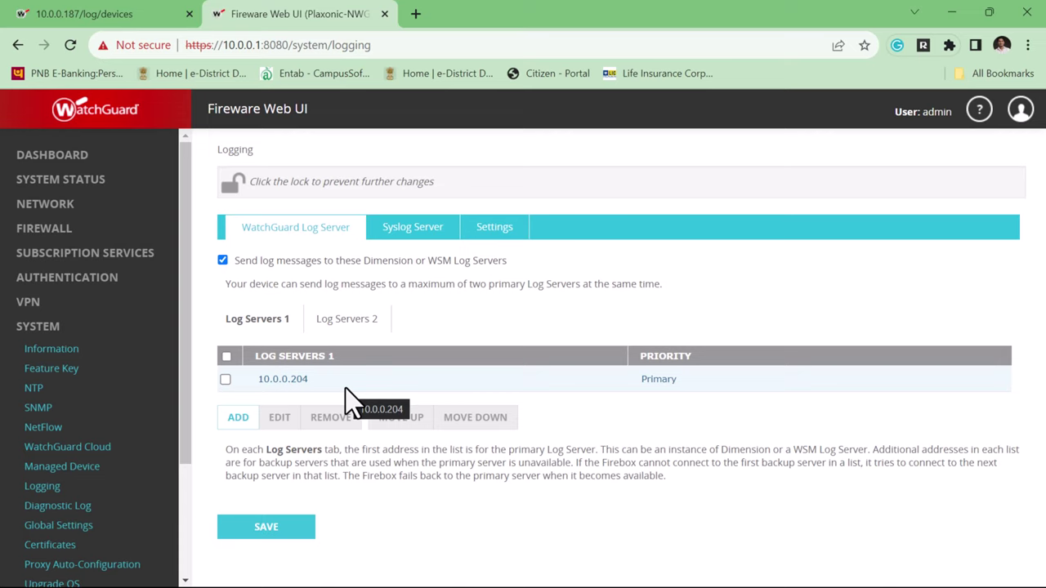
pyautogui.click(224, 380)
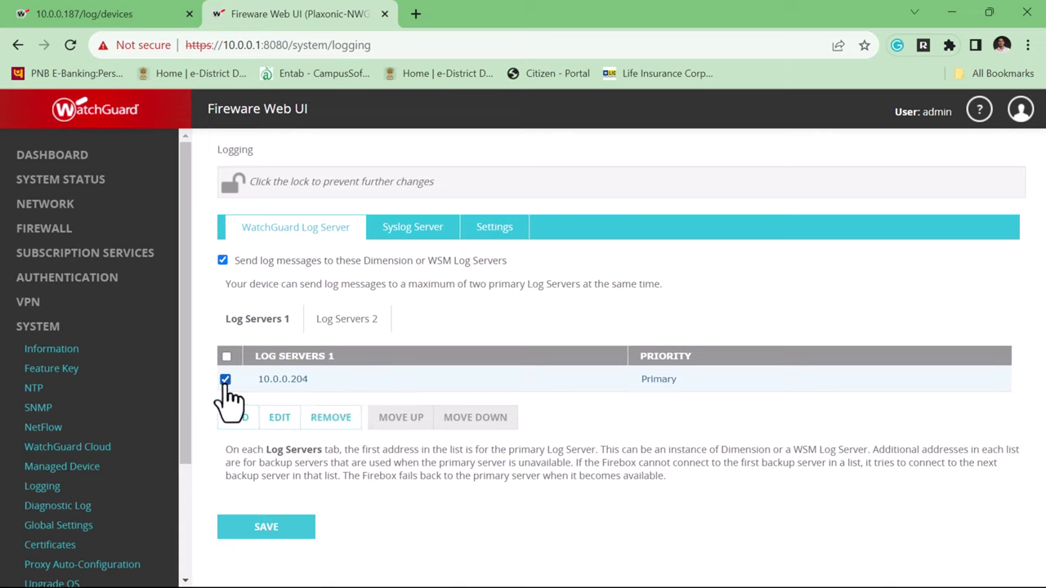
pyautogui.click(224, 380)
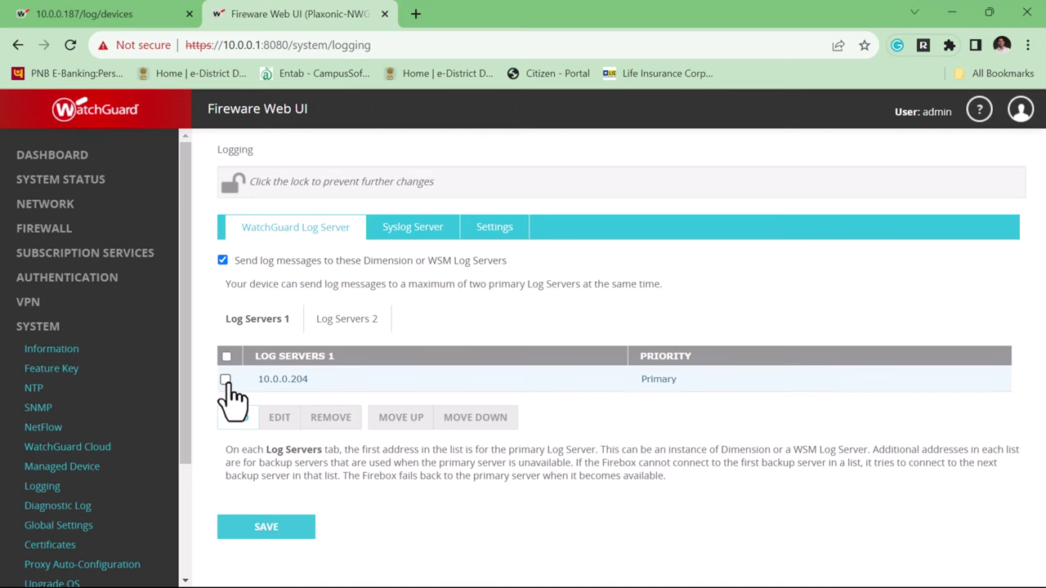
pyautogui.click(237, 416)
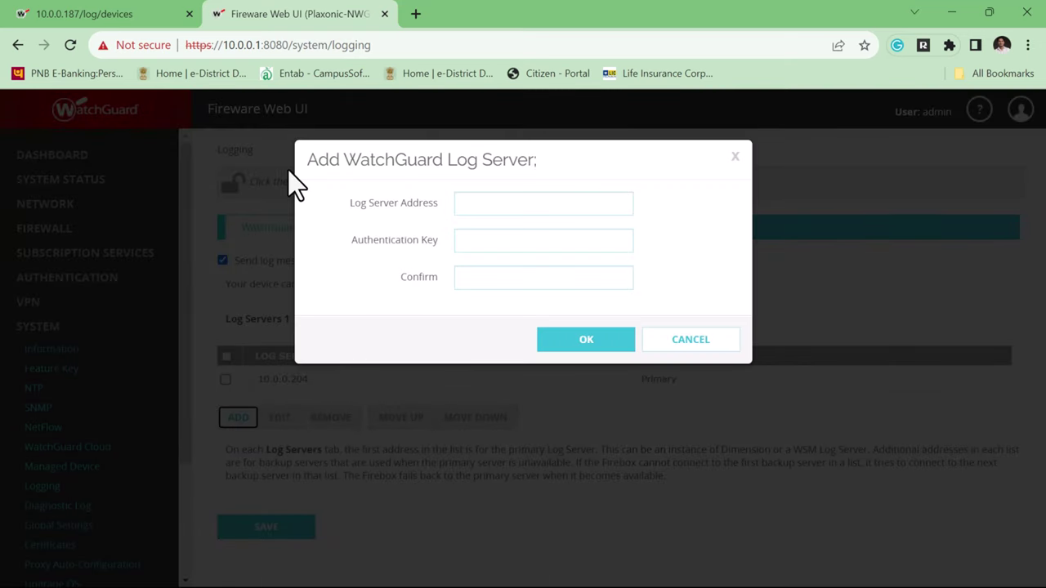
# Enter 10.0.0.187 as the new log server, with its authentication key and confirmation.
pyautogui.click(150, 12)
pyautogui.click(294, 13)
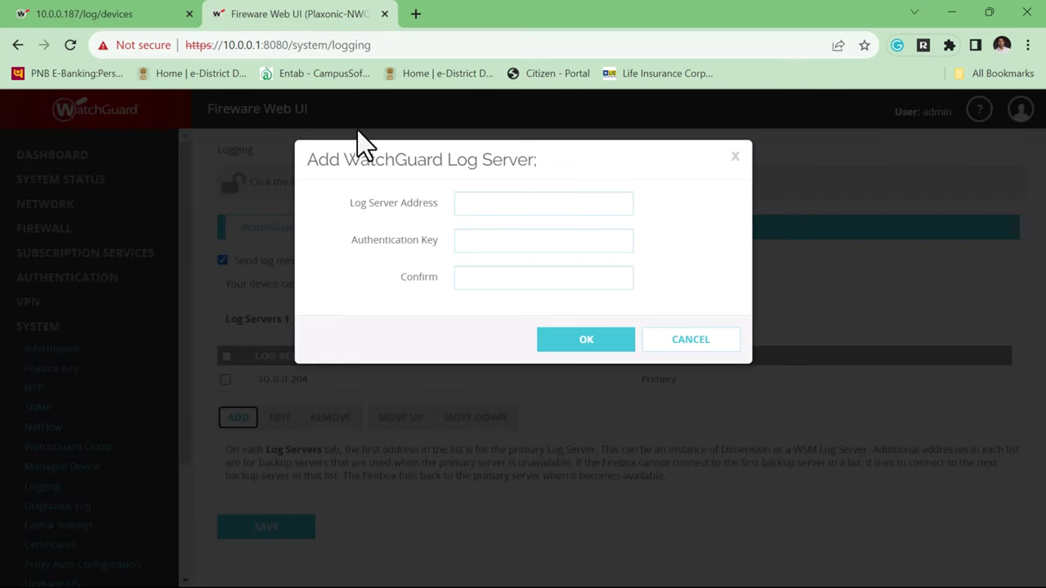
pyautogui.click(487, 206)
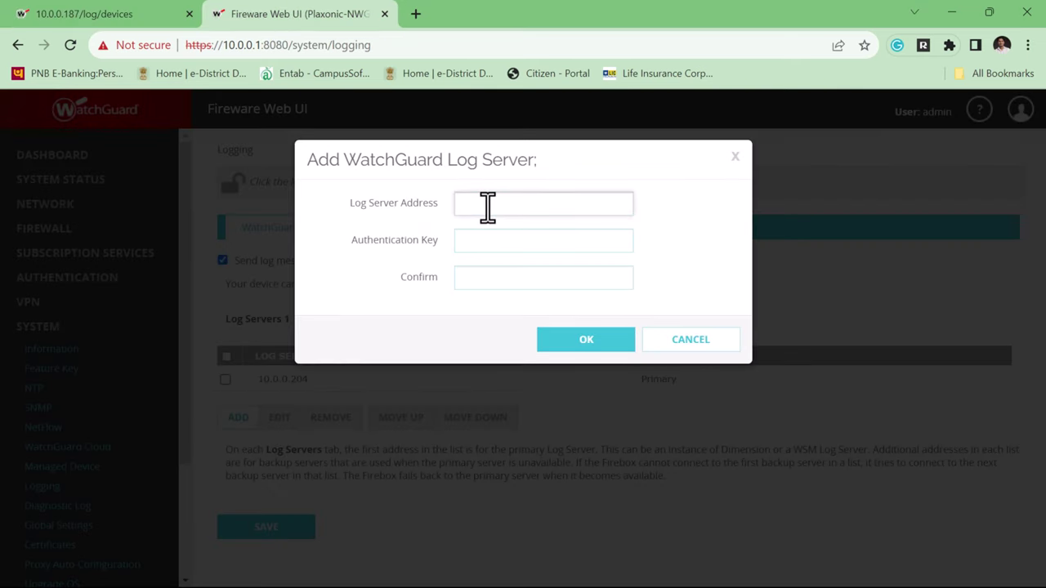
pyautogui.write('10.0.0.187')
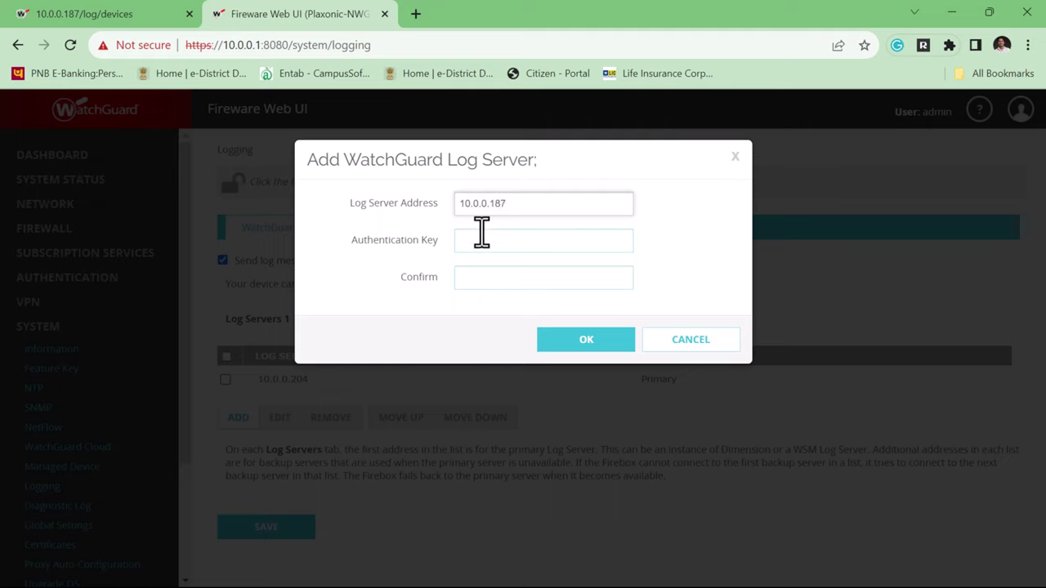
pyautogui.click(481, 240)
pyautogui.write('************')
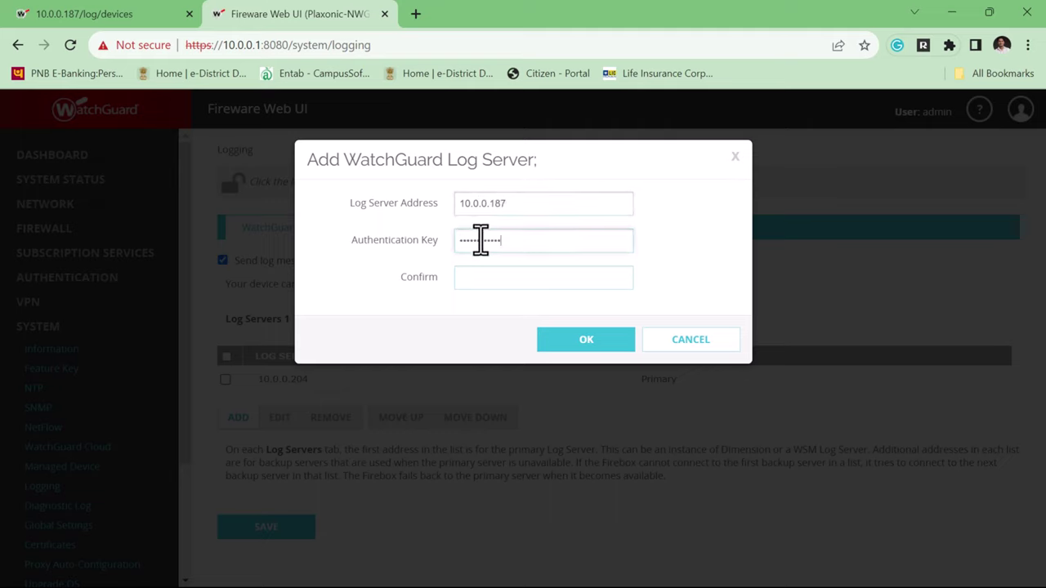
pyautogui.click(490, 278)
pyautogui.write('************')
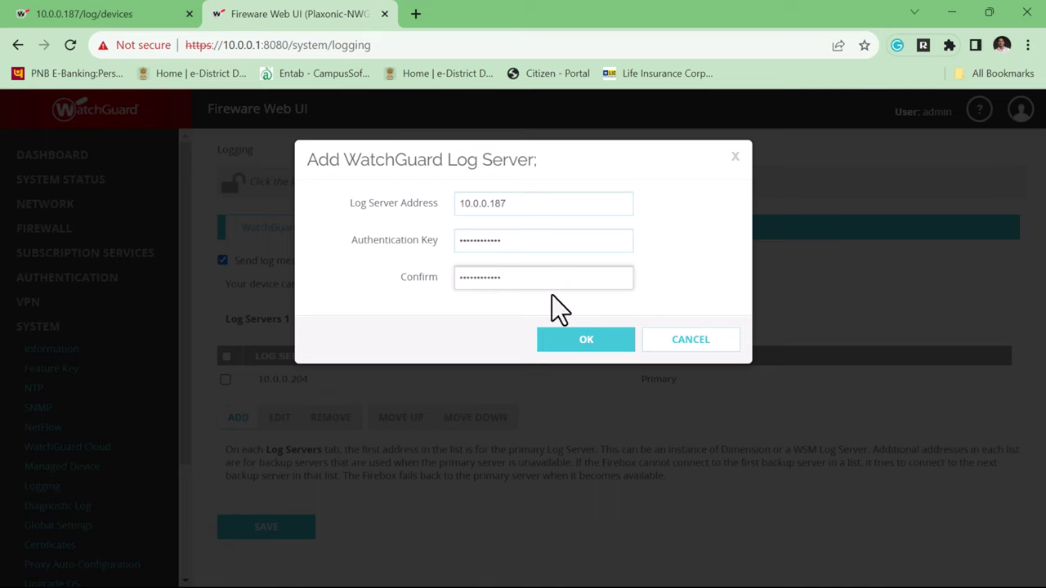
# Add 10.0.0.187 as the backup log server below 10.0.0.204 and save the logging configuration.
pyautogui.click(582, 343)
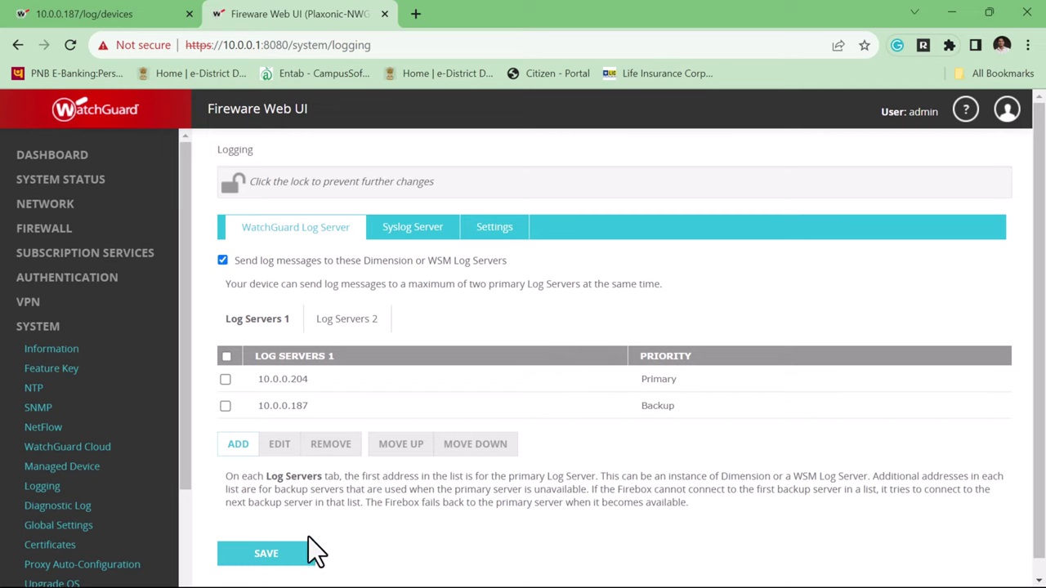
pyautogui.click(297, 560)
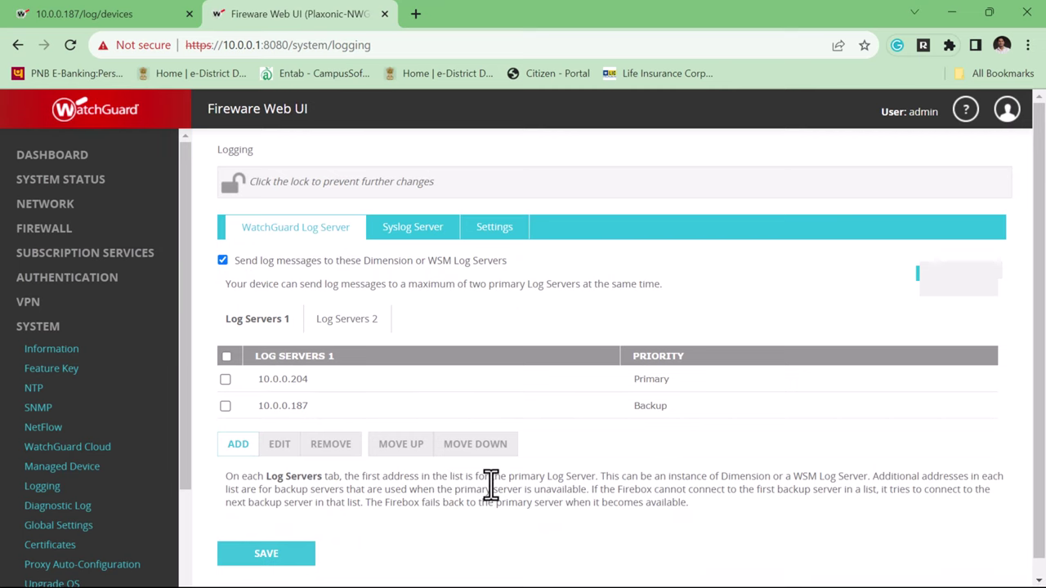
pyautogui.click(135, 10)
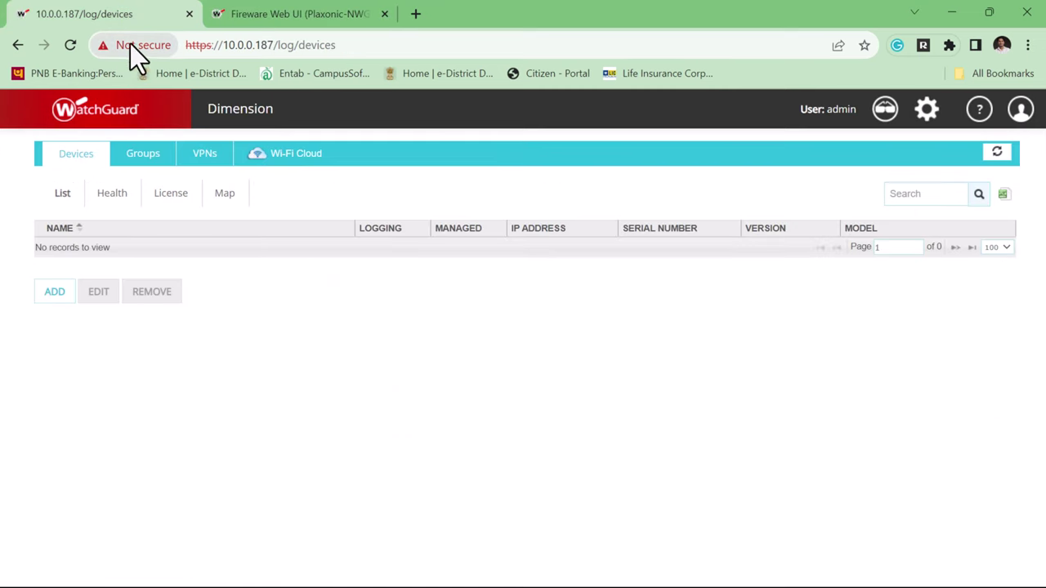
# Reload the Dimension Devices page and open the Plaxonic-NWGW Executive Dashboard.
pyautogui.click(275, 47)
pyautogui.press('Return')
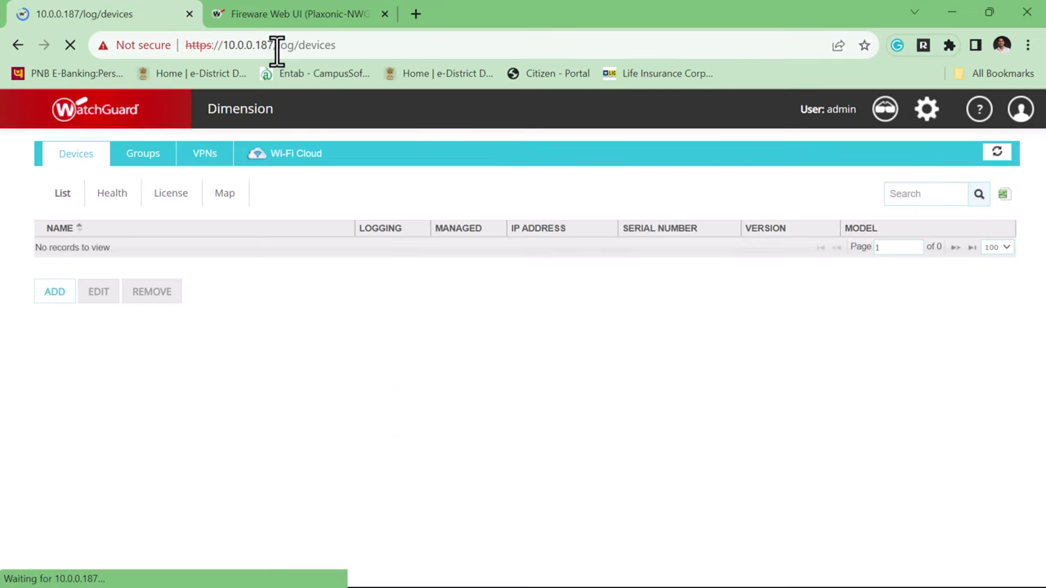
pyautogui.click(286, 46)
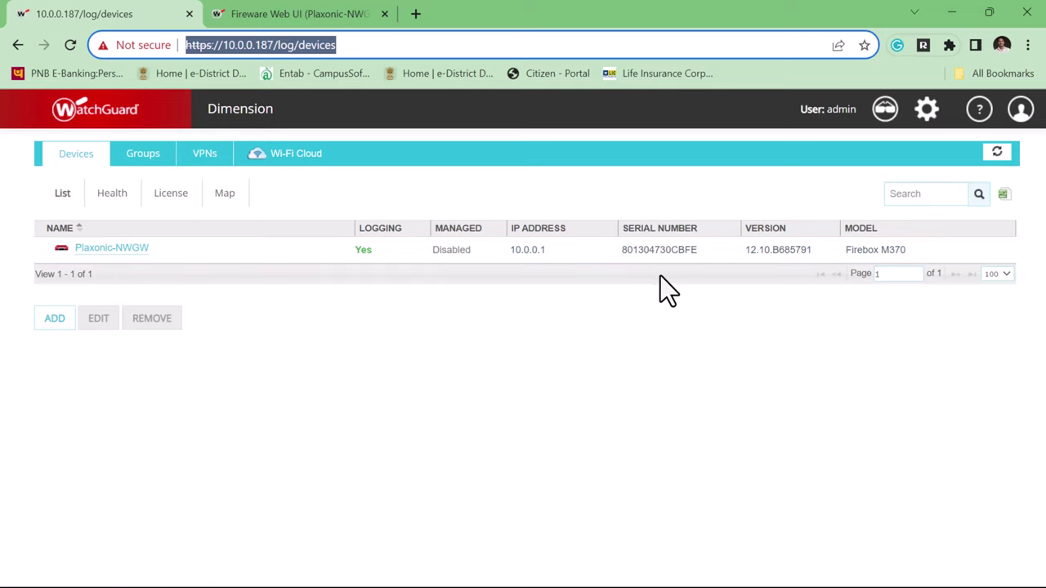
pyautogui.click(127, 253)
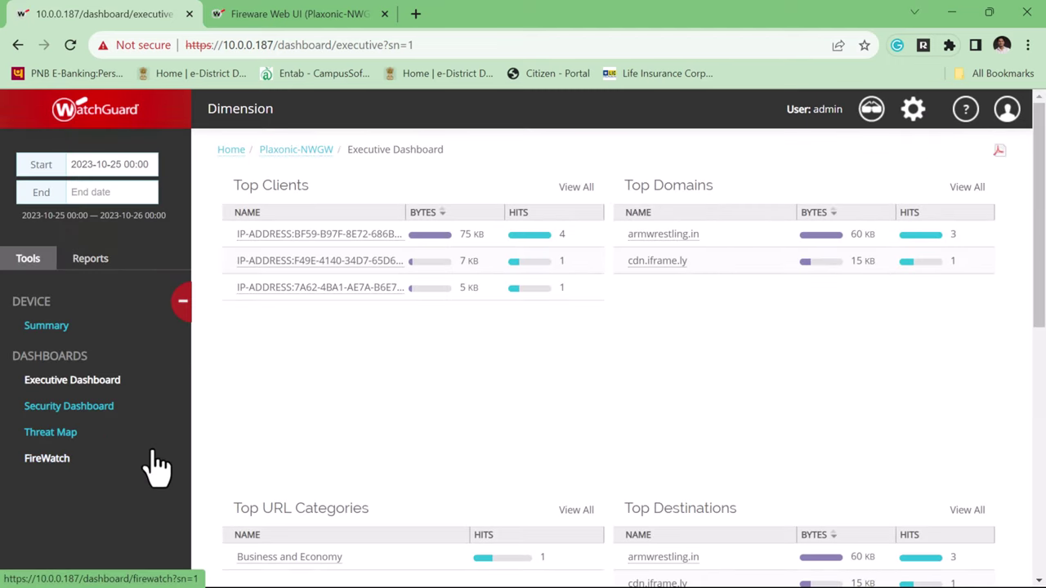
# Show Plaxonic-NWGW's reports with the WEB and TRAFFIC groups expanded.
pyautogui.click(90, 261)
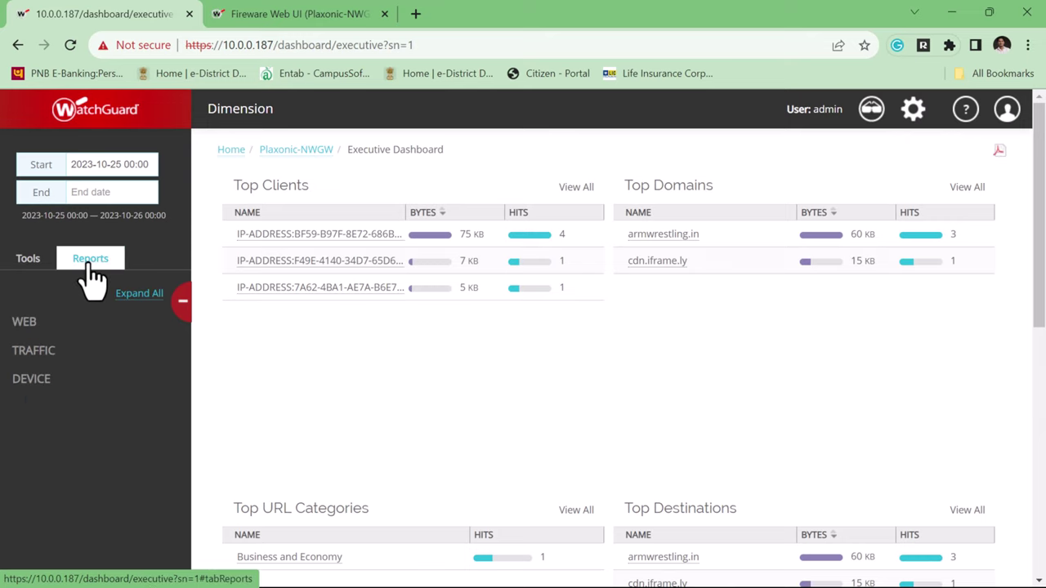
pyautogui.click(31, 323)
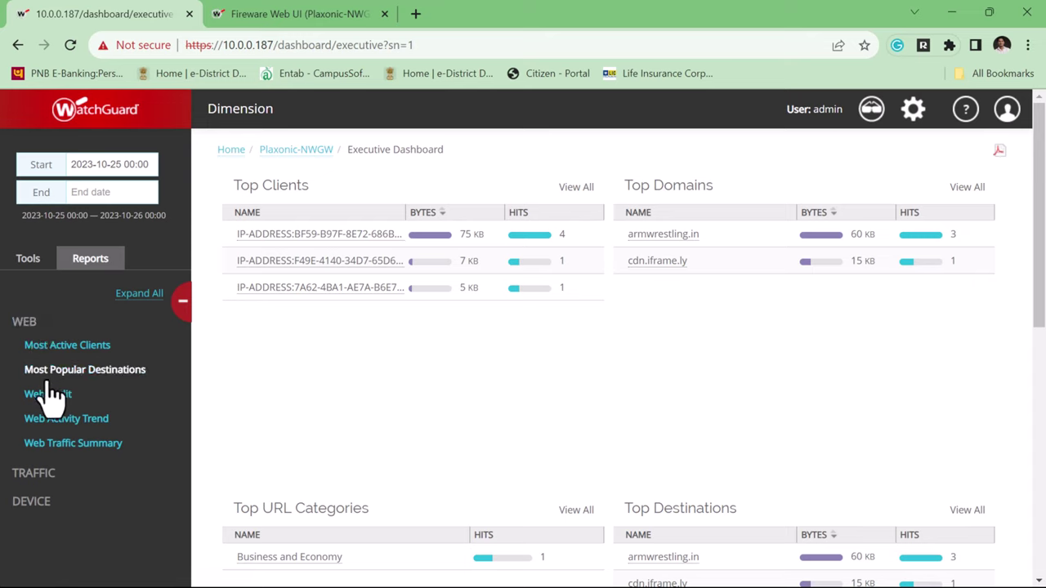
pyautogui.click(34, 476)
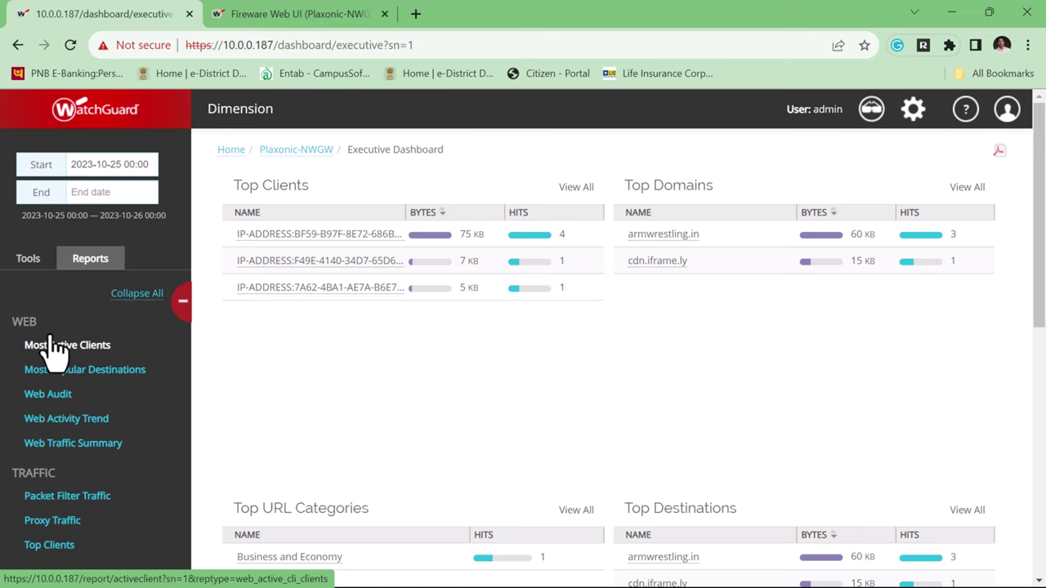
pyautogui.click(260, 20)
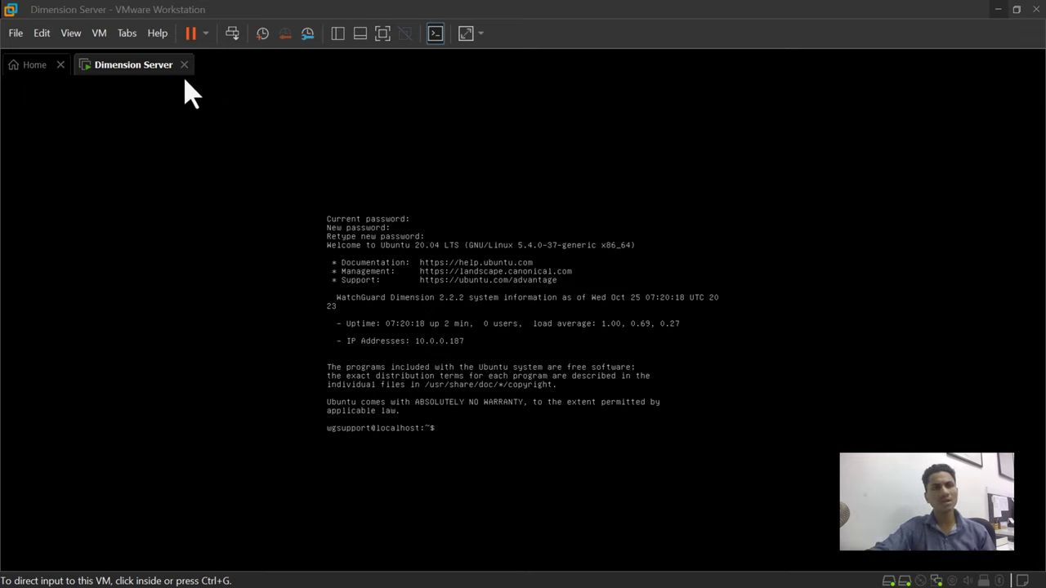
# Suspend the Dimension Server virtual machine, then resume it.
pyautogui.click(191, 33)
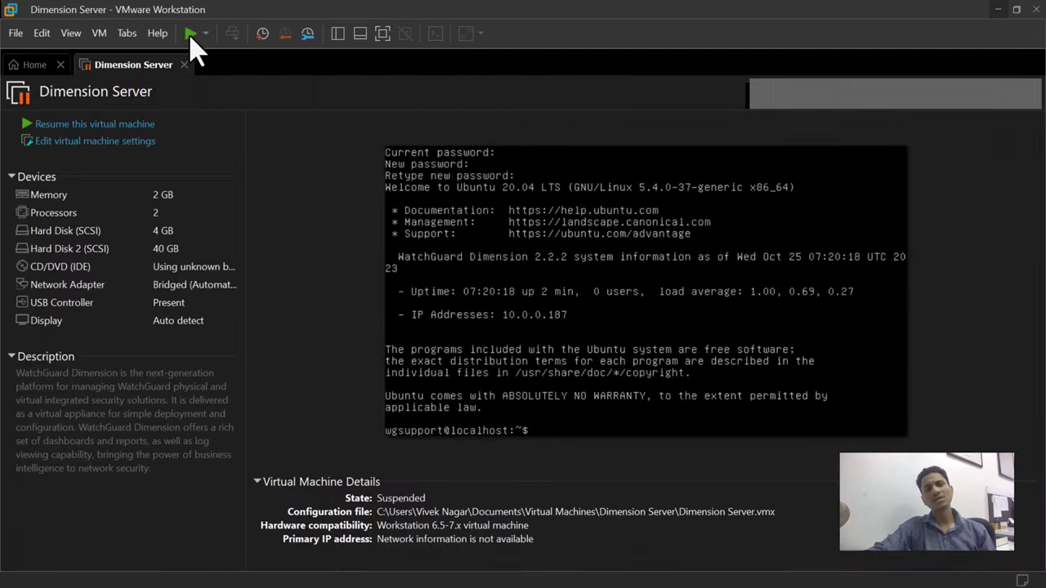
pyautogui.click(205, 33)
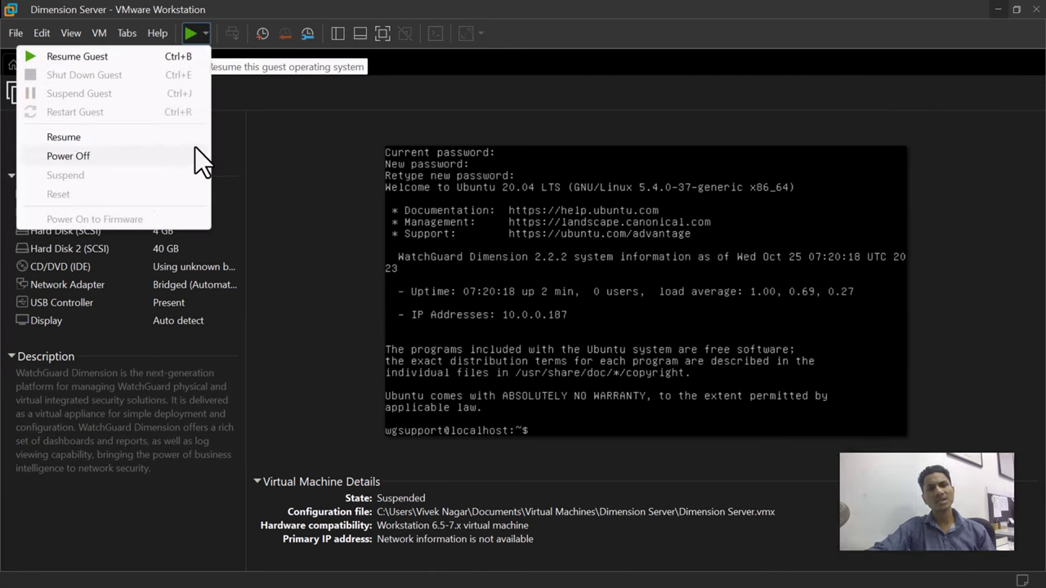
pyautogui.click(275, 159)
pyautogui.click(85, 129)
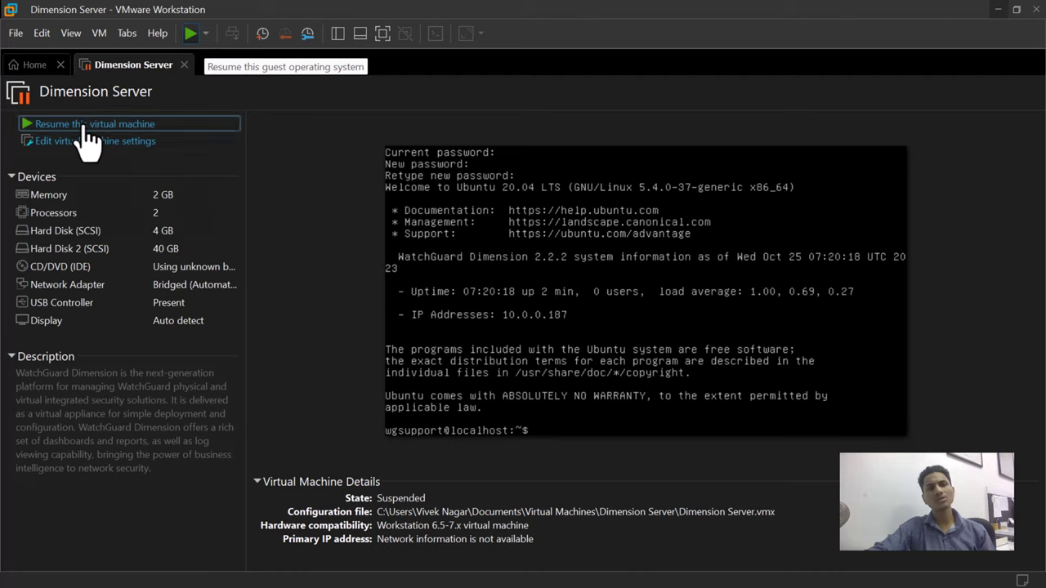